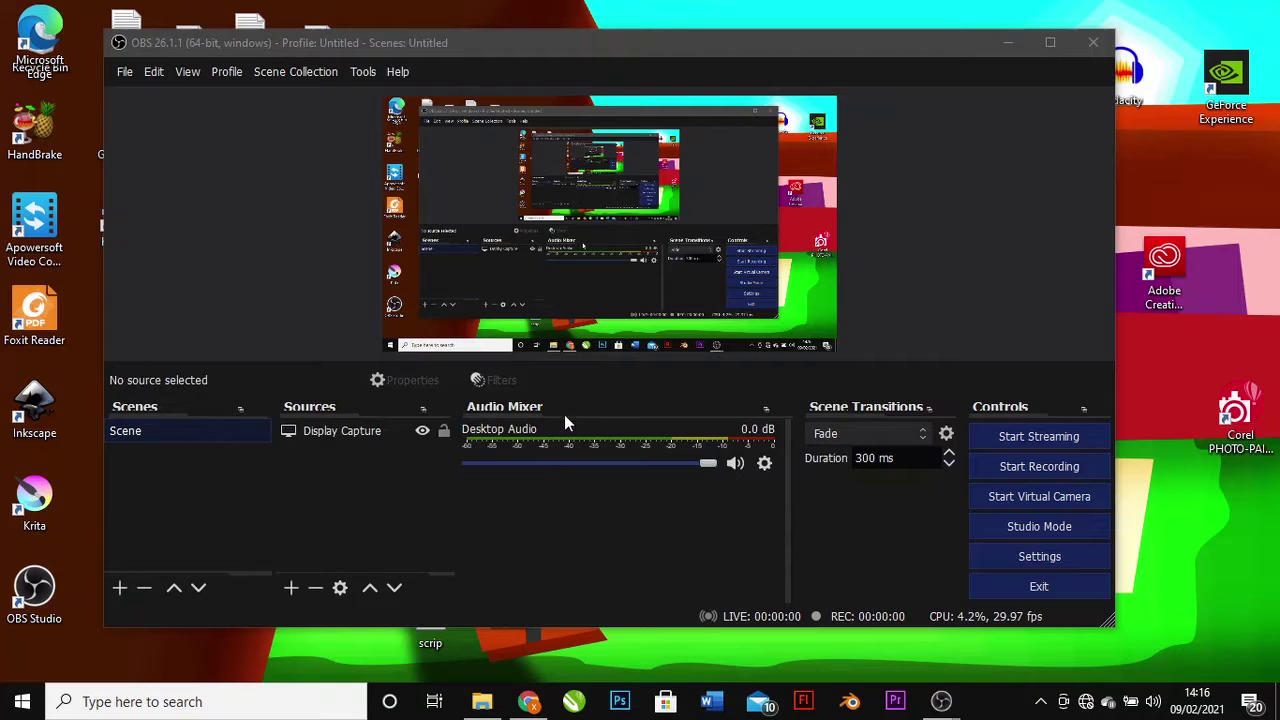
- Adjust the Windows speaker volume
{"action": "left_click", "coordinate": [1153, 701]}
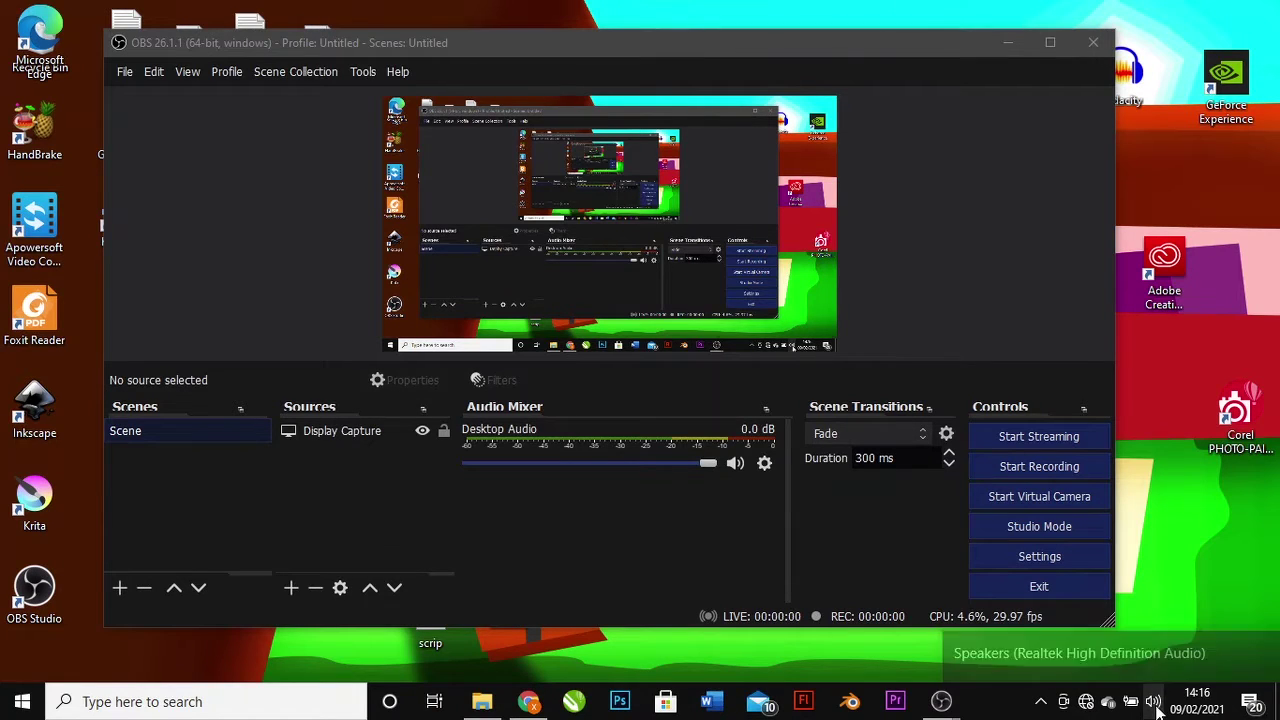
{"action": "left_click", "coordinate": [1171, 657]}
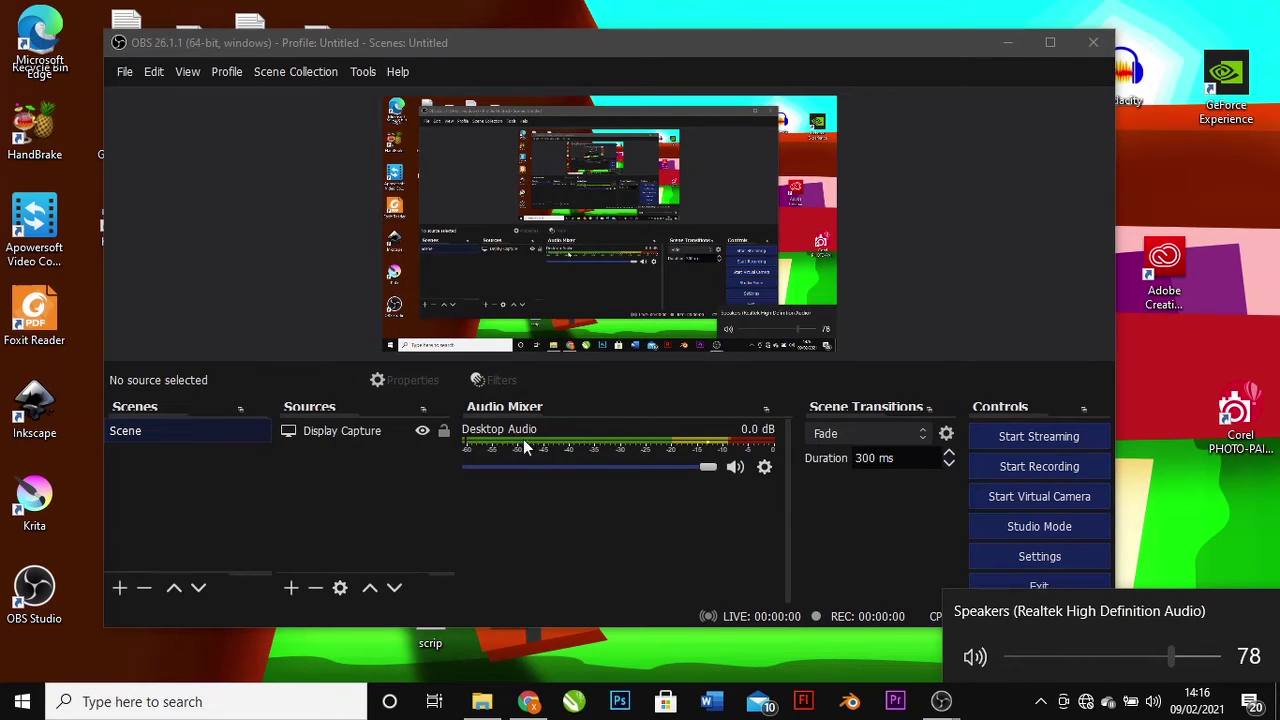
{"action": "left_click_drag", "start_coordinate": [1151, 655], "coordinate": [1103, 656]}
{"action": "left_click", "coordinate": [903, 495]}
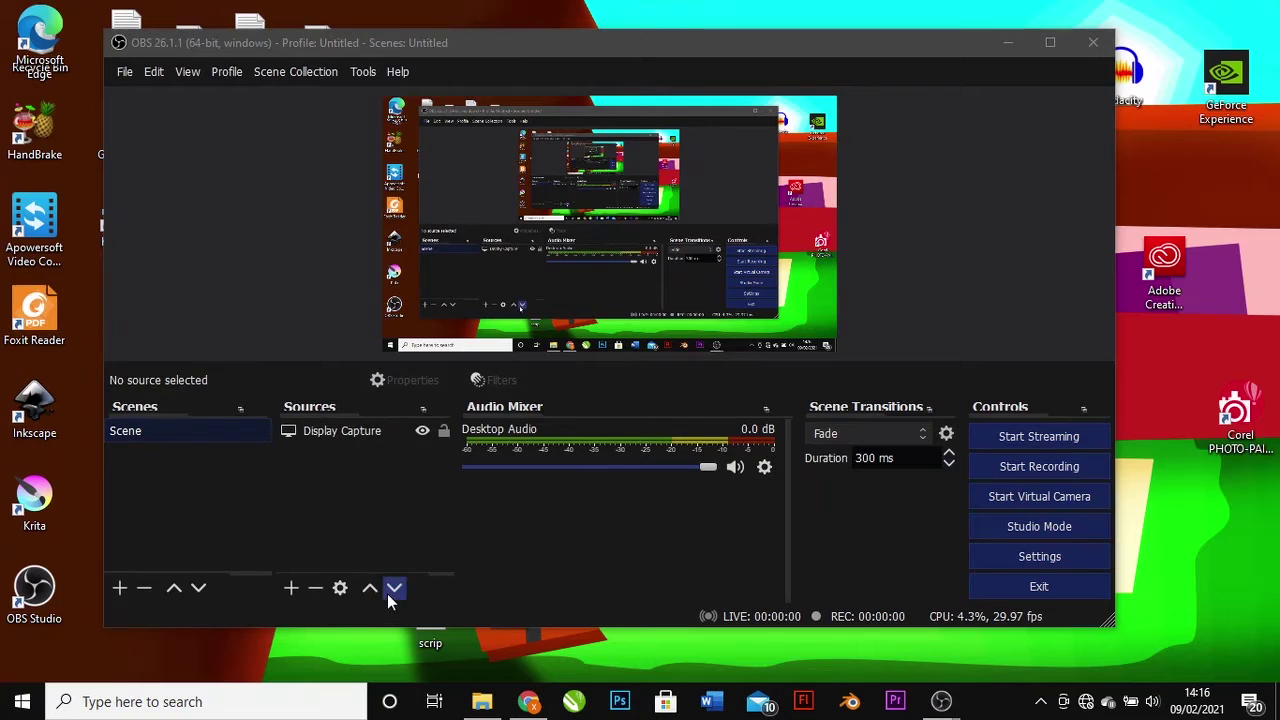
- Look through the source types that can be added to the scene
{"action": "left_click", "coordinate": [290, 589]}
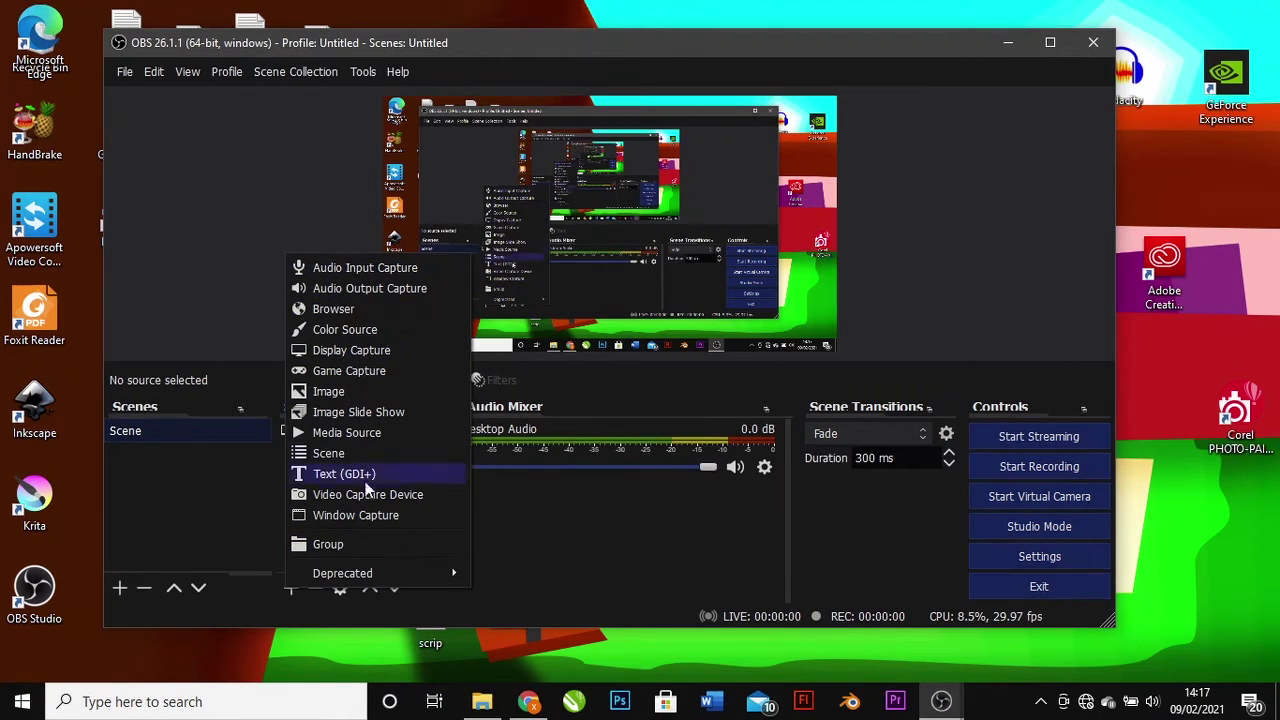
{"action": "left_click", "coordinate": [489, 556]}
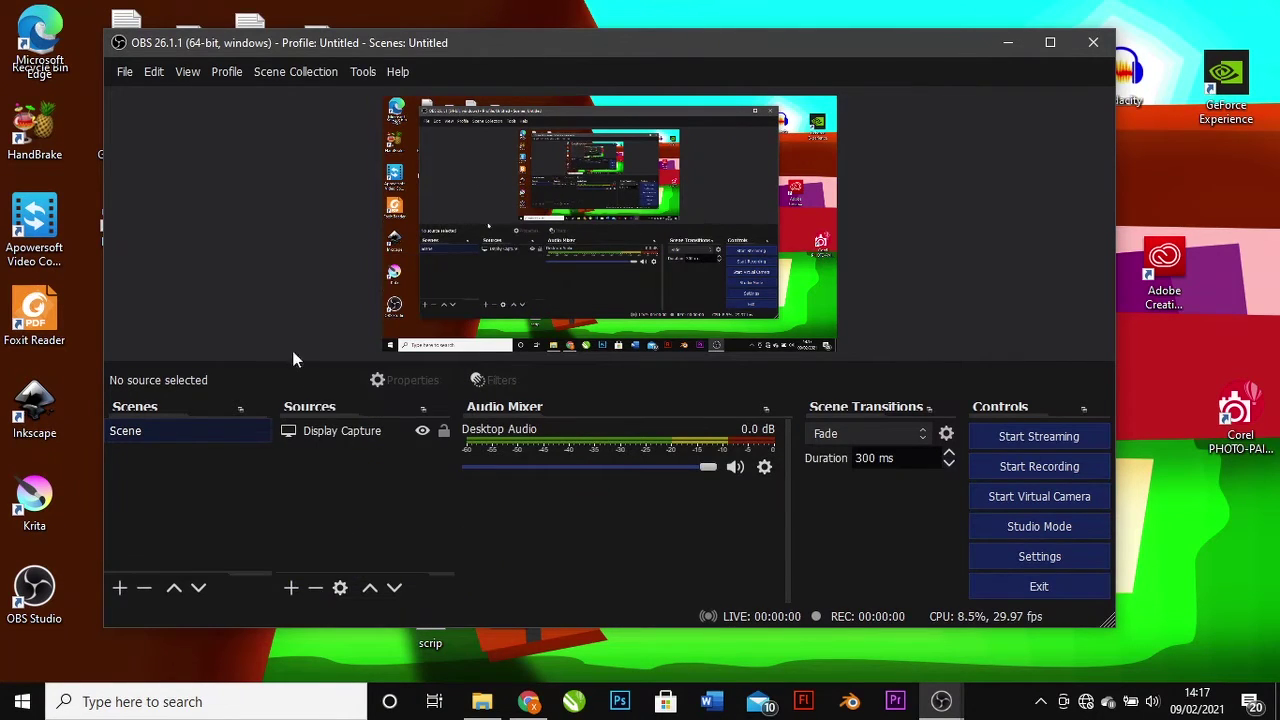
- Open the OBS settings and review the General options and the Stream service setup
{"action": "left_click", "coordinate": [125, 72]}
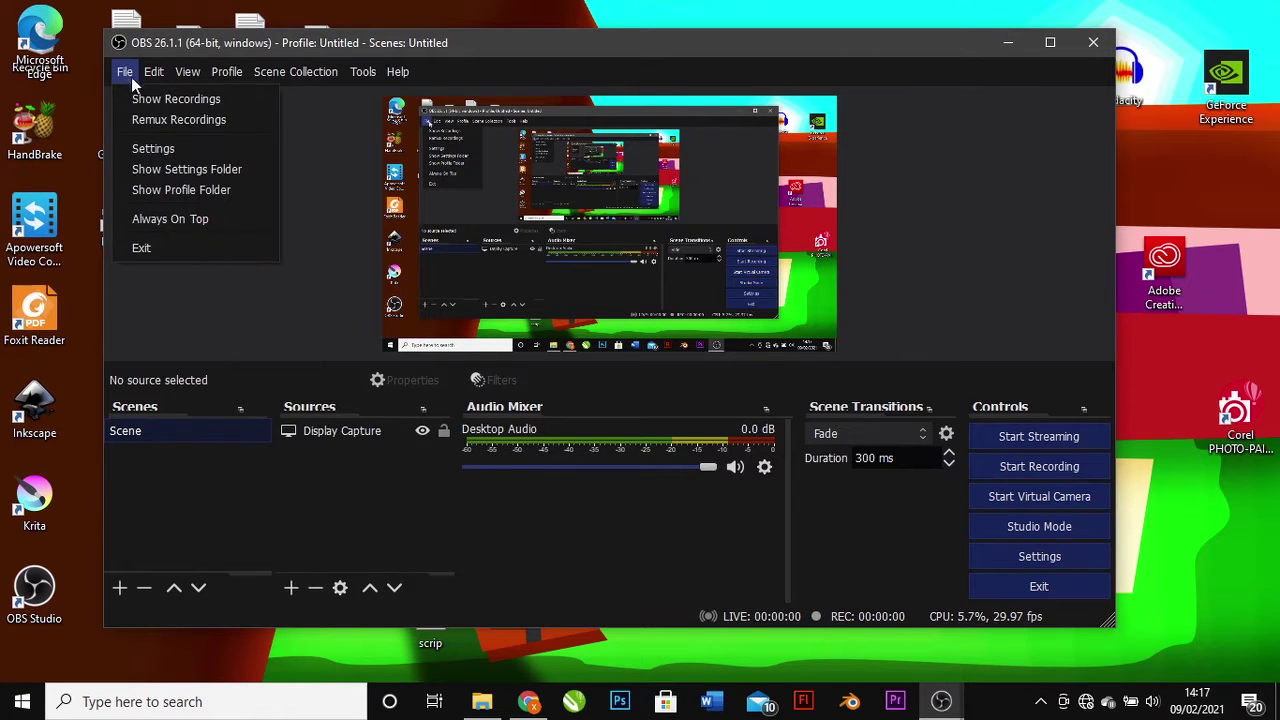
{"action": "left_click", "coordinate": [152, 152]}
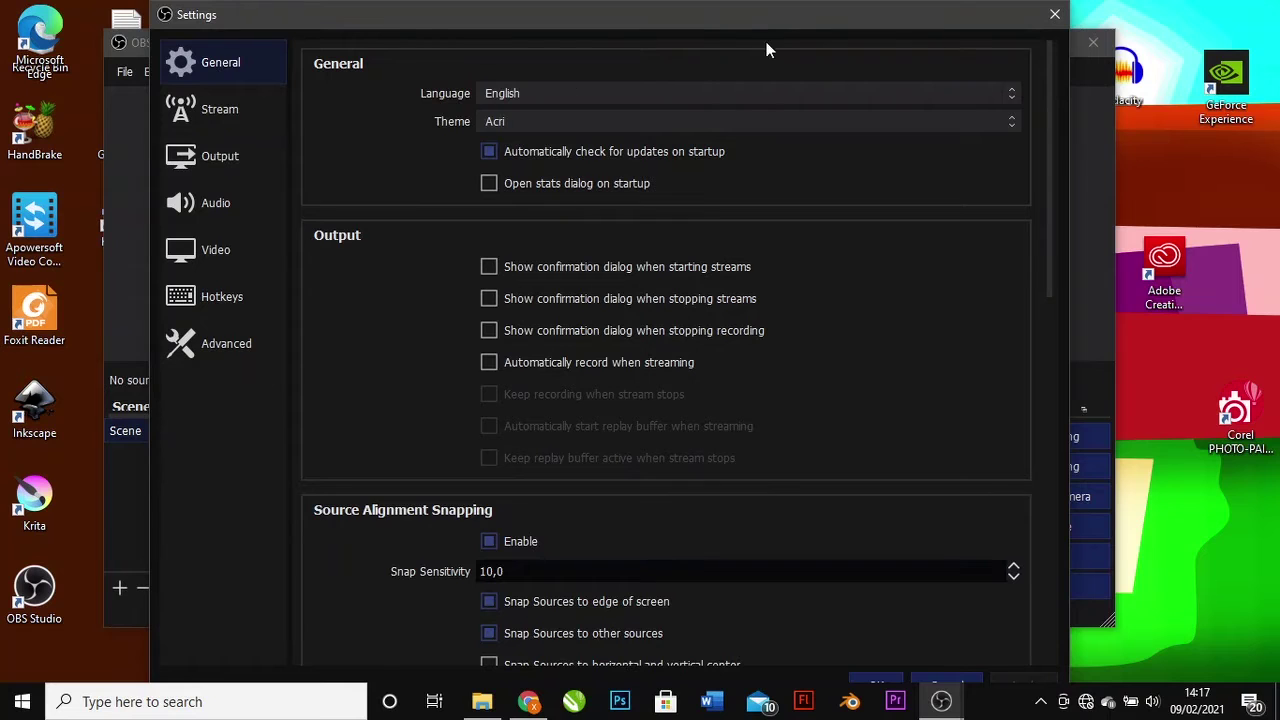
{"action": "left_click_drag", "start_coordinate": [760, 12], "coordinate": [876, 8]}
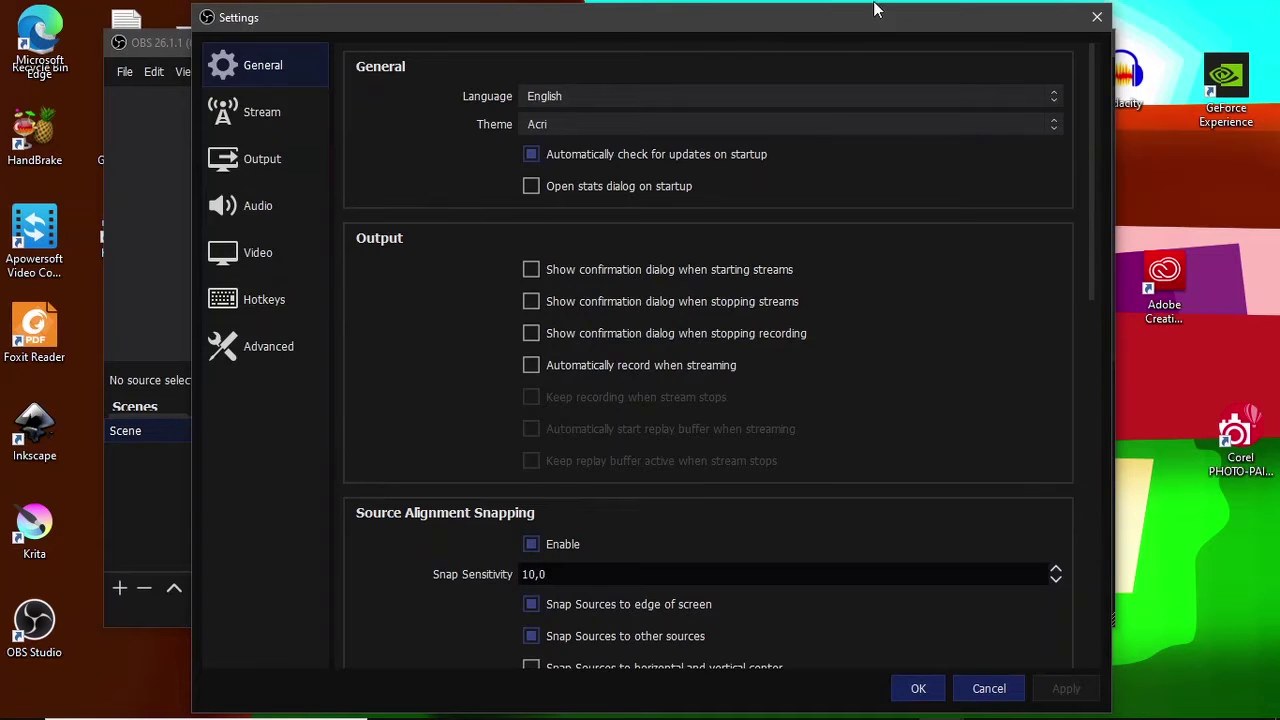
{"action": "left_click_drag", "start_coordinate": [1093, 76], "coordinate": [1123, 513]}
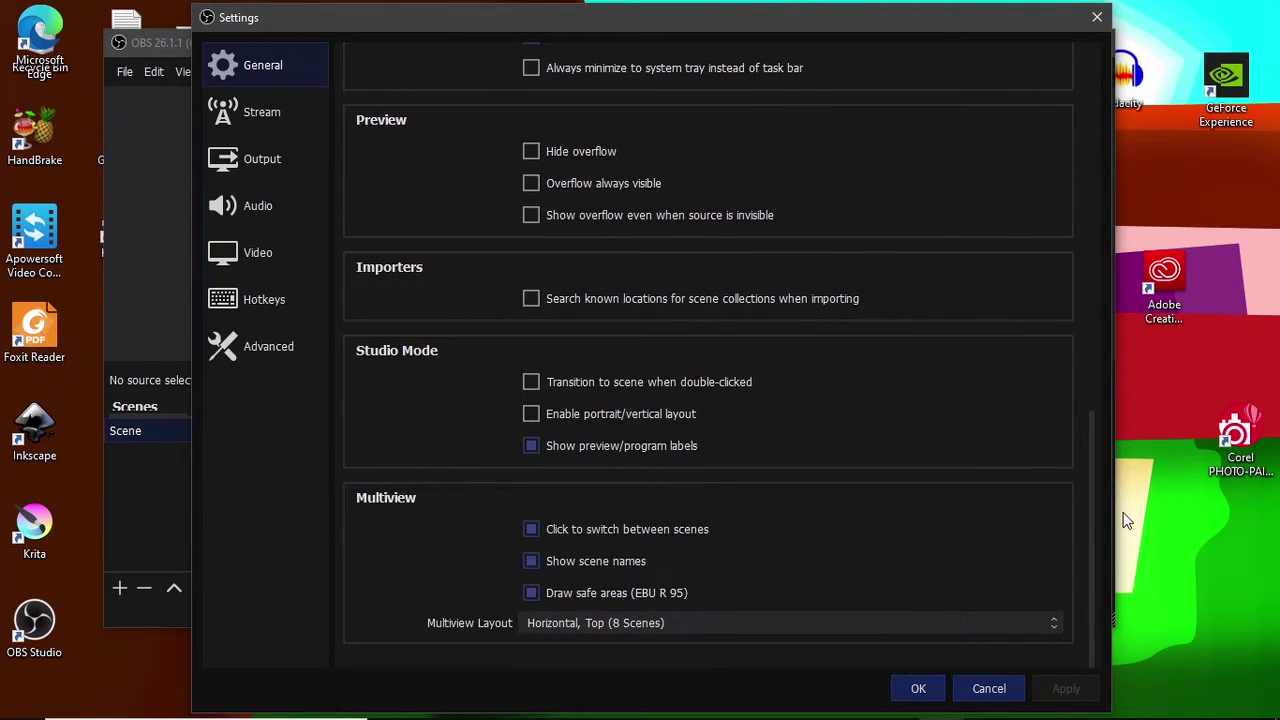
{"action": "left_click_drag", "start_coordinate": [1123, 520], "coordinate": [1097, 55]}
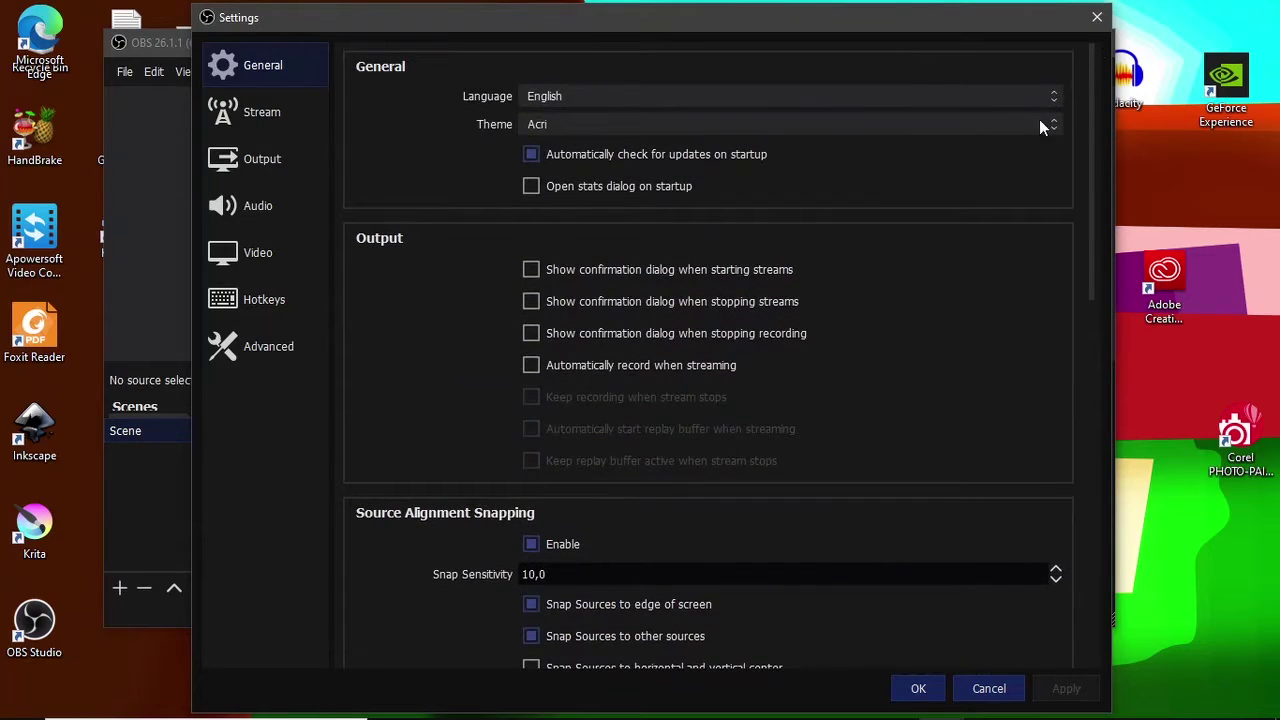
{"action": "left_click", "coordinate": [264, 116]}
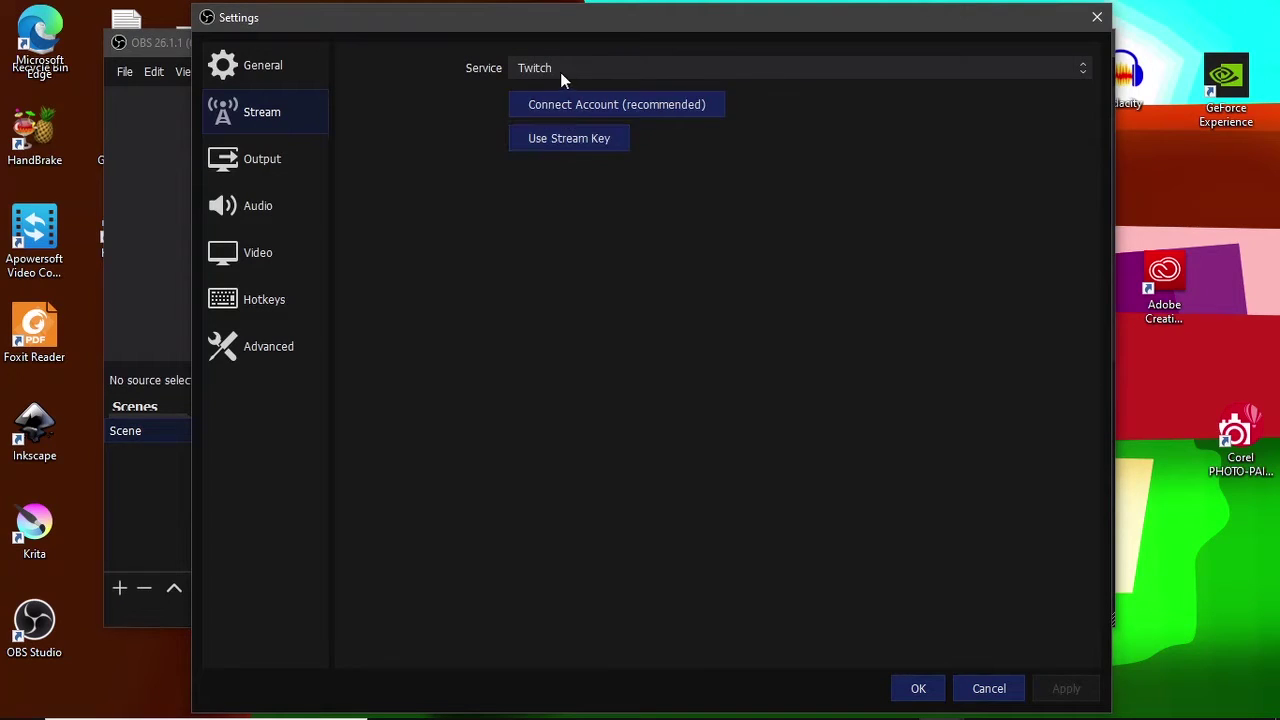
- Examine the Output settings, including the available recording quality options
{"action": "left_click", "coordinate": [292, 168]}
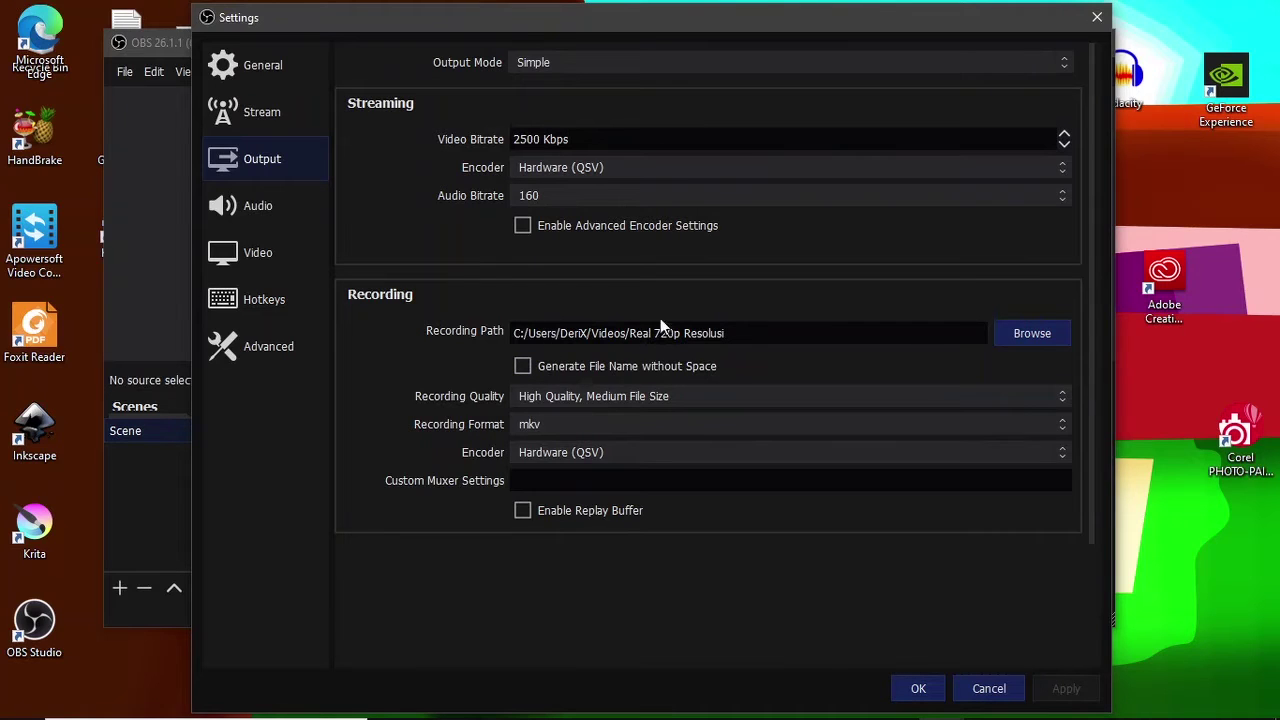
{"action": "left_click", "coordinate": [659, 400]}
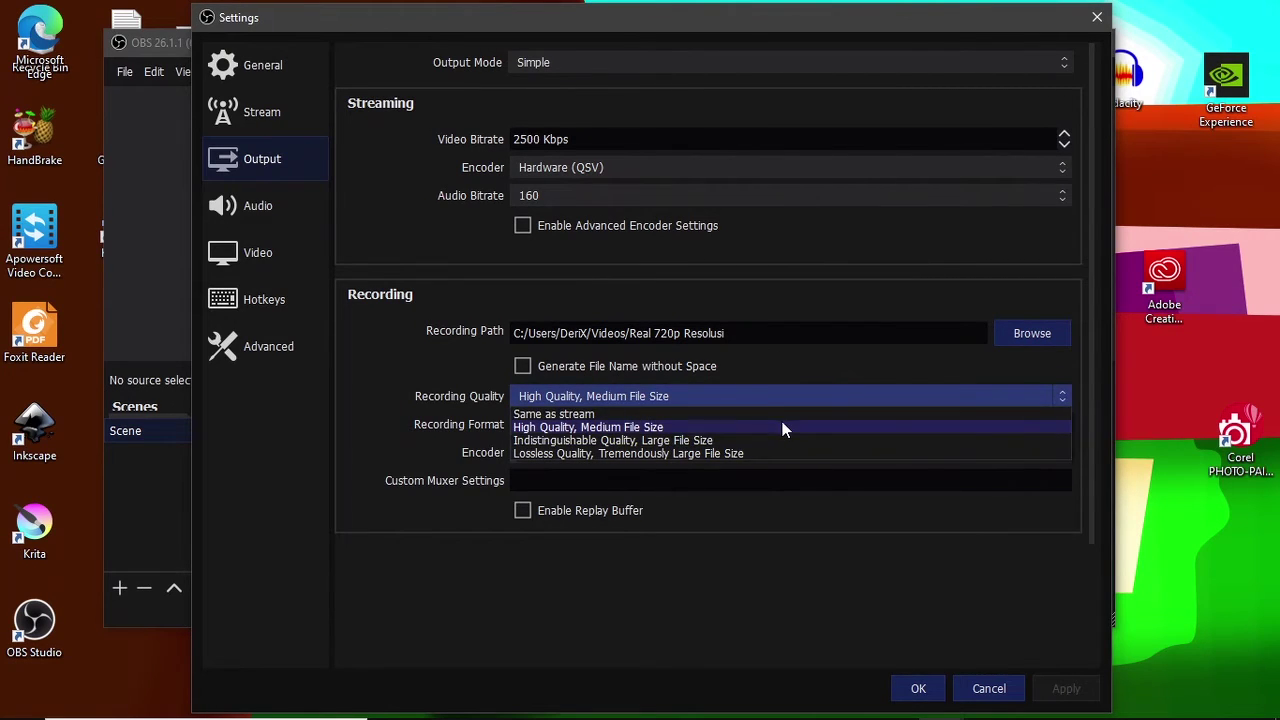
{"action": "left_click", "coordinate": [656, 402]}
- Try mp4 as the recording format, and return the format to mkv
{"action": "left_click", "coordinate": [648, 424]}
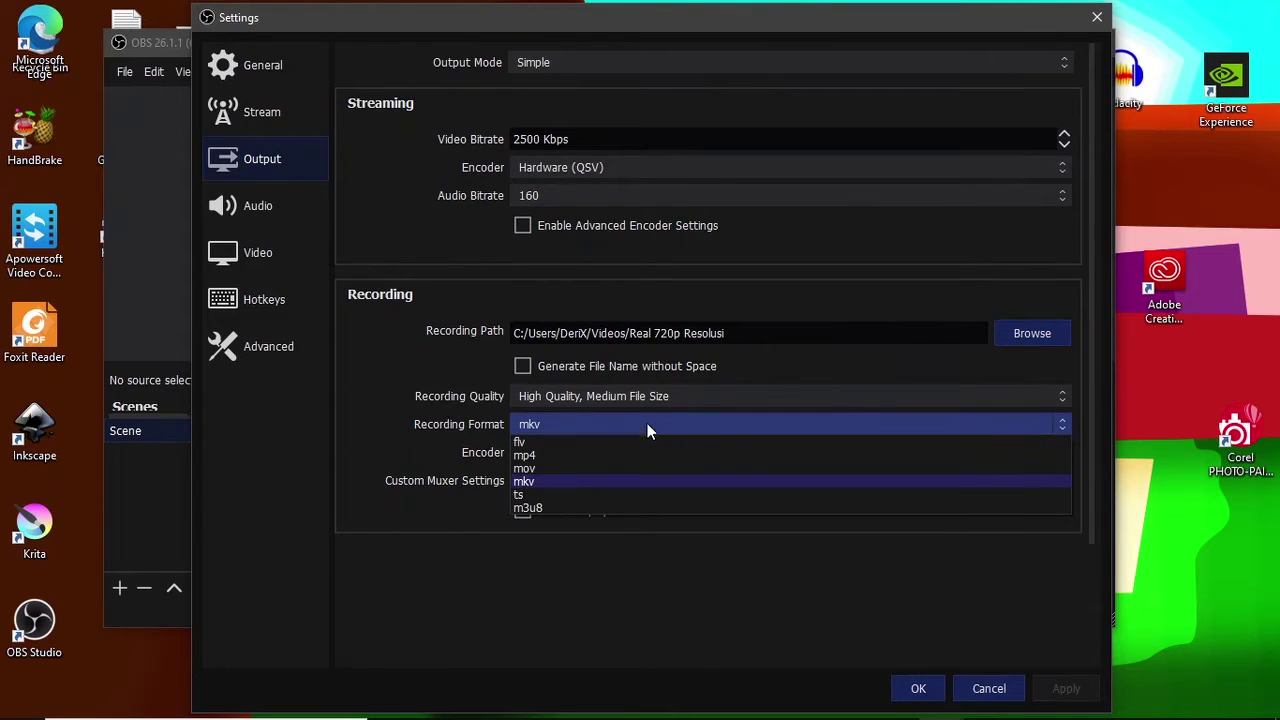
{"action": "left_click", "coordinate": [654, 456]}
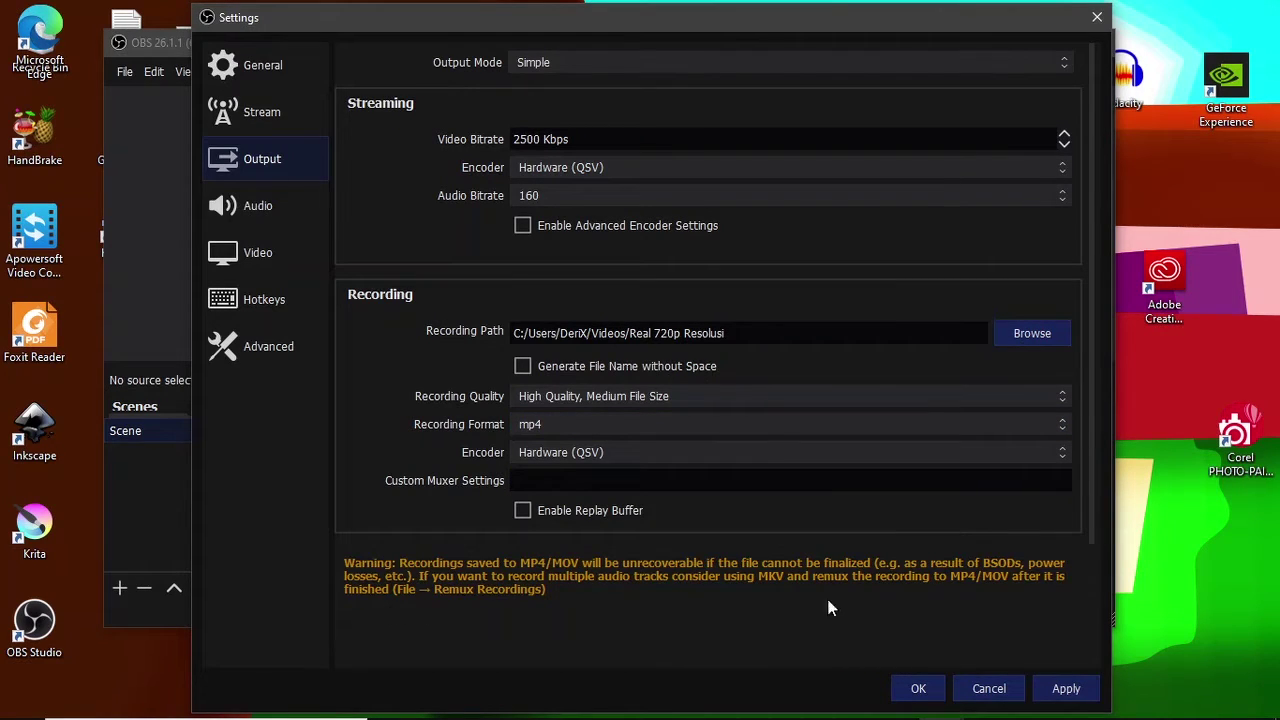
{"action": "left_click", "coordinate": [760, 424]}
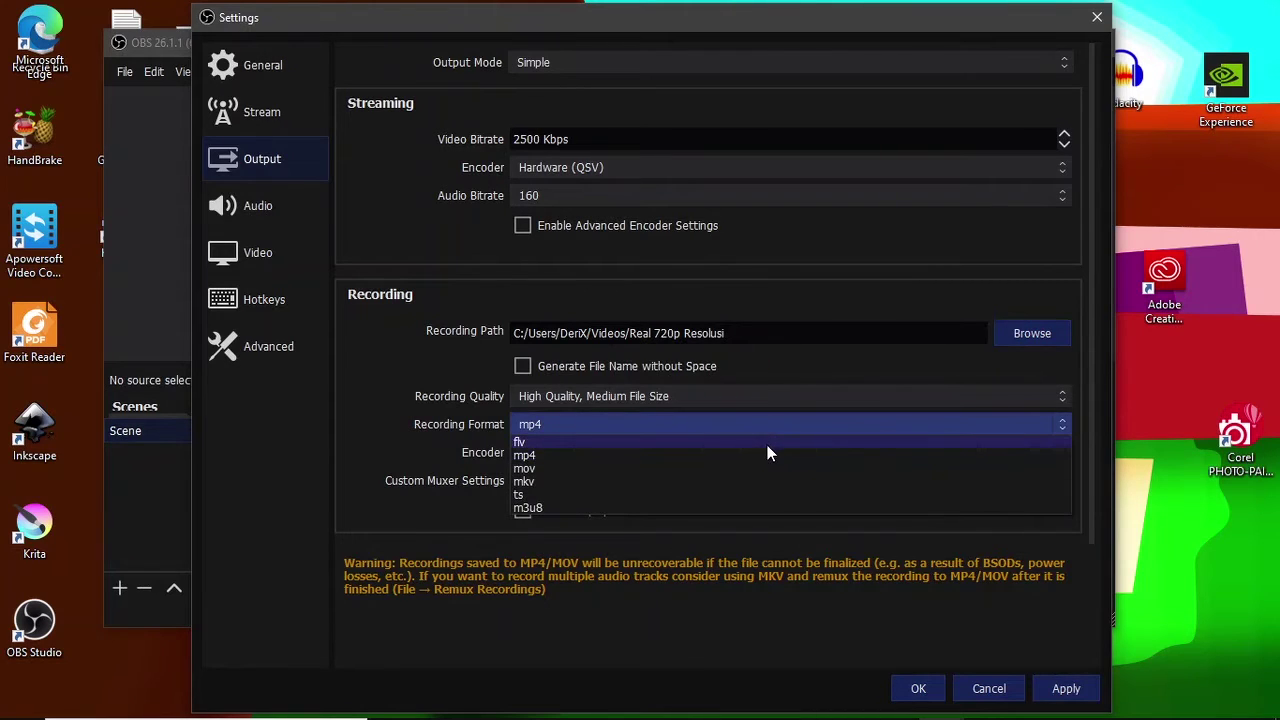
{"action": "left_click", "coordinate": [775, 481]}
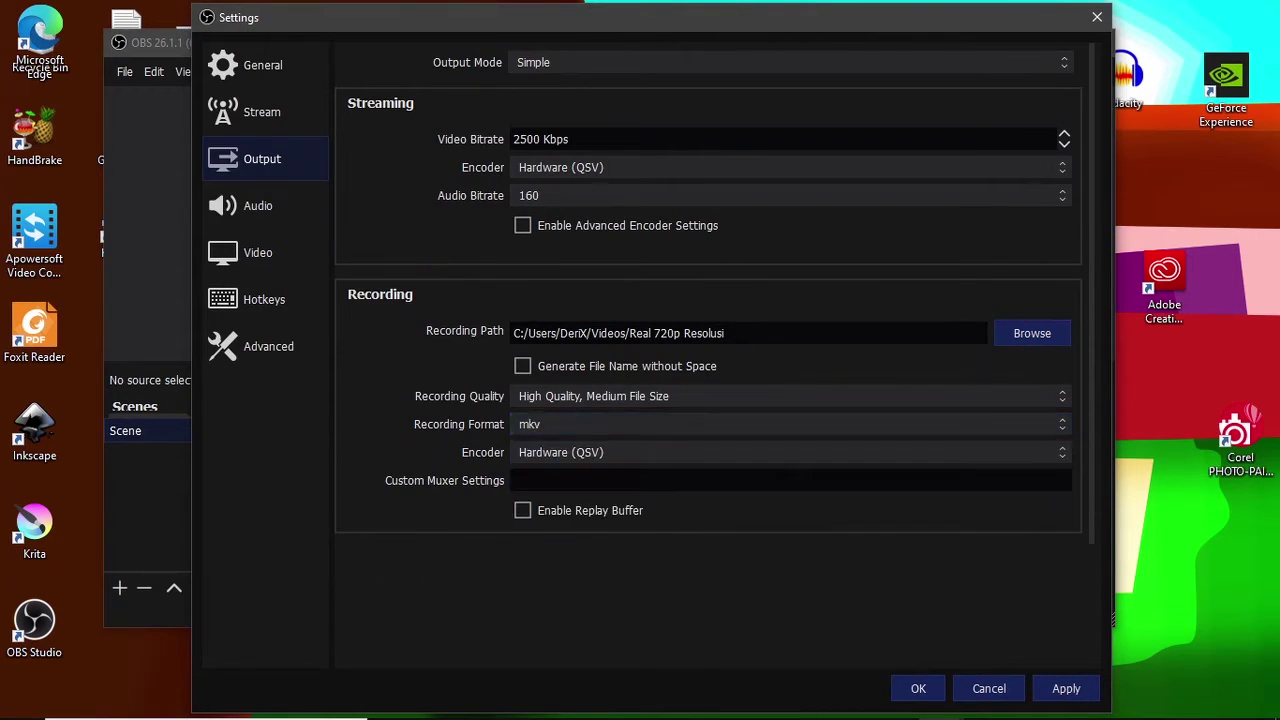
- Choose Hardware (QSV) as the recording encoder
{"action": "left_click", "coordinate": [633, 456]}
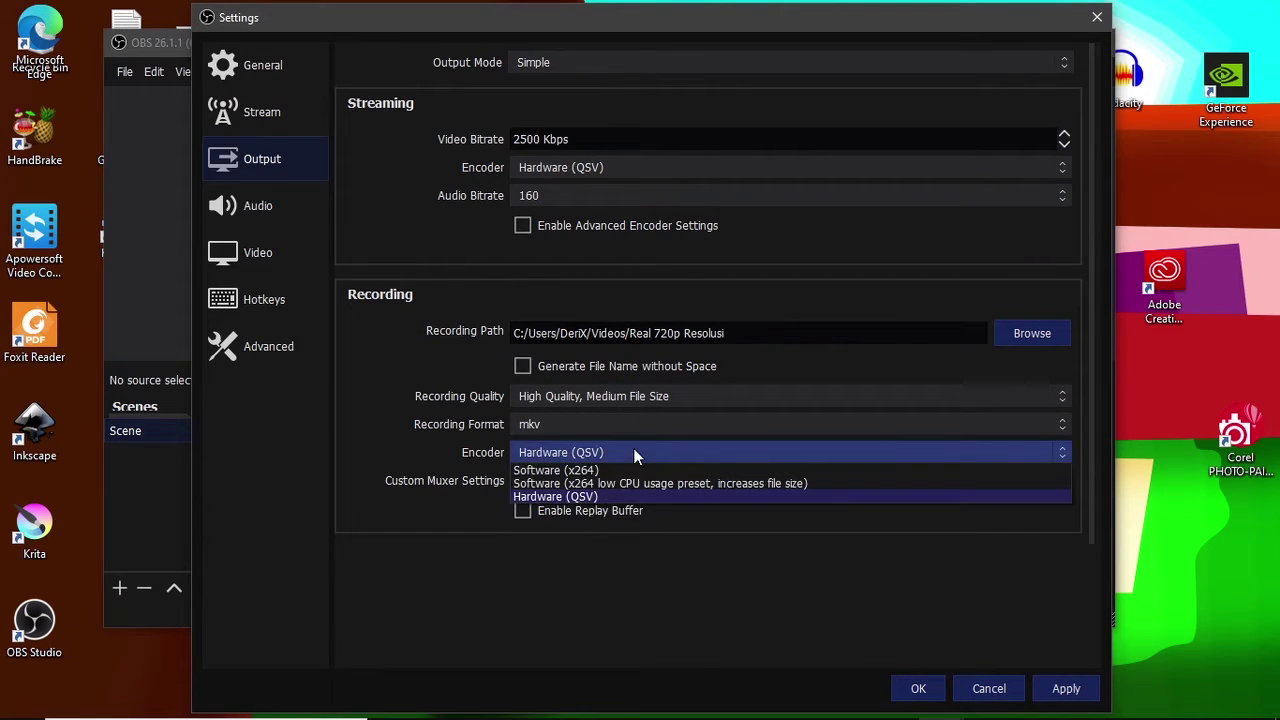
{"action": "left_click", "coordinate": [641, 493]}
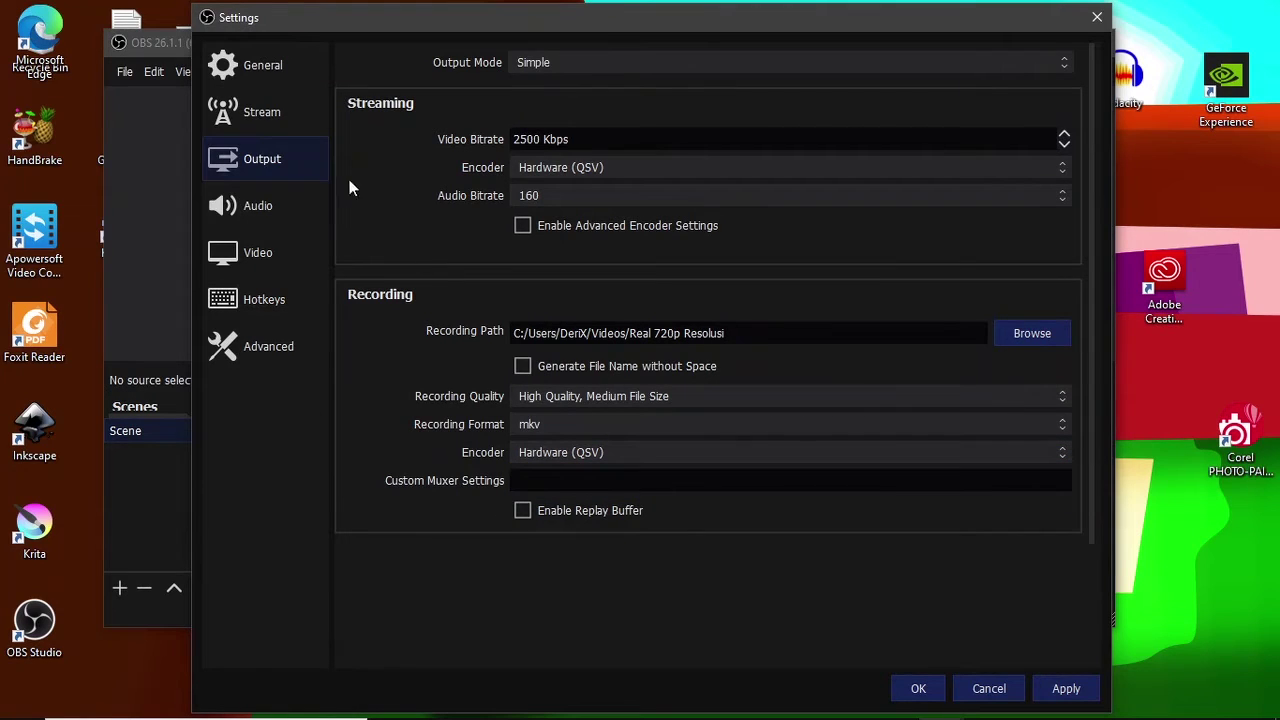
- Review the Audio device options, and the resolution, downscale filter and FPS options for Video
{"action": "left_click", "coordinate": [303, 208]}
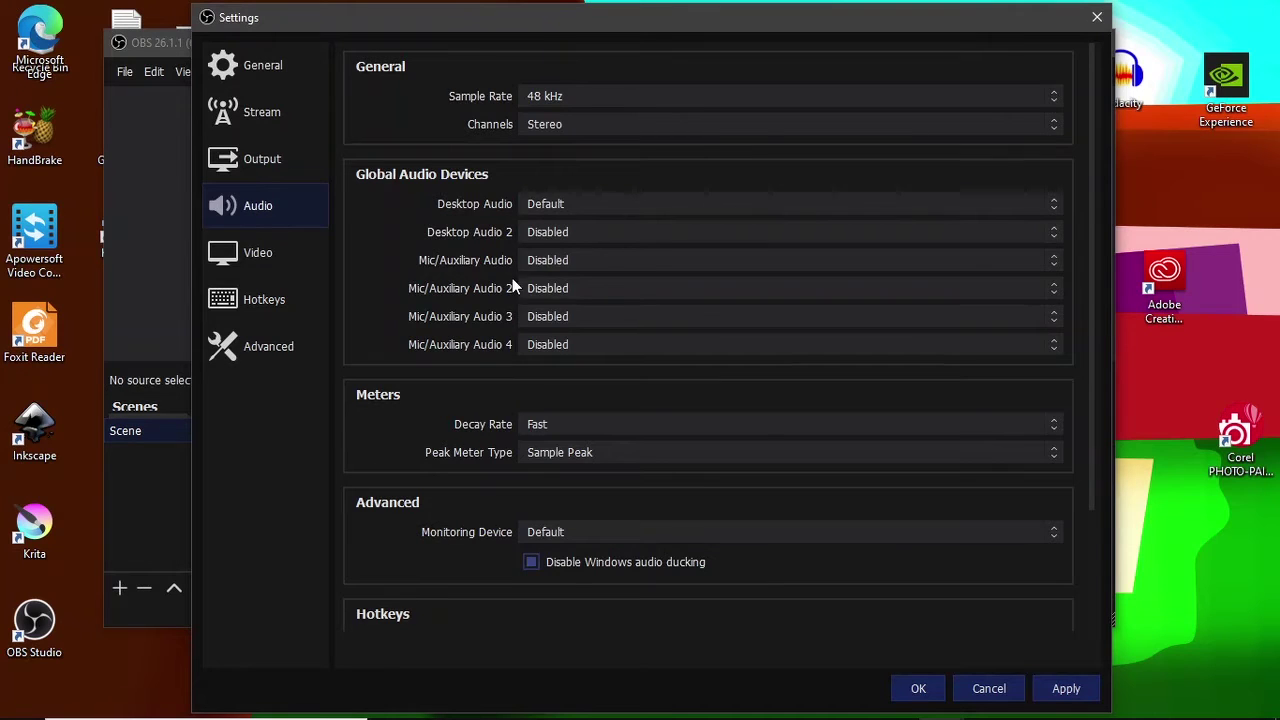
{"action": "scroll", "coordinate": [512, 287], "scroll_direction": "down", "scroll_amount": 3}
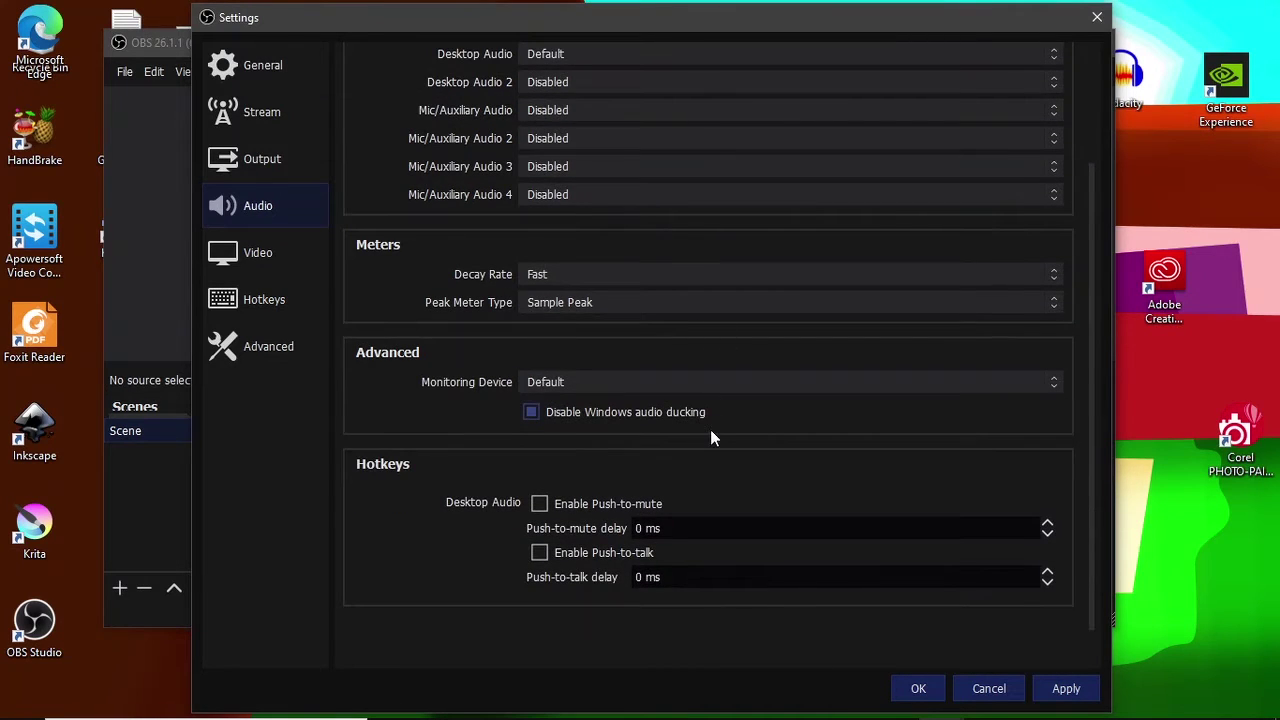
{"action": "left_click", "coordinate": [293, 247]}
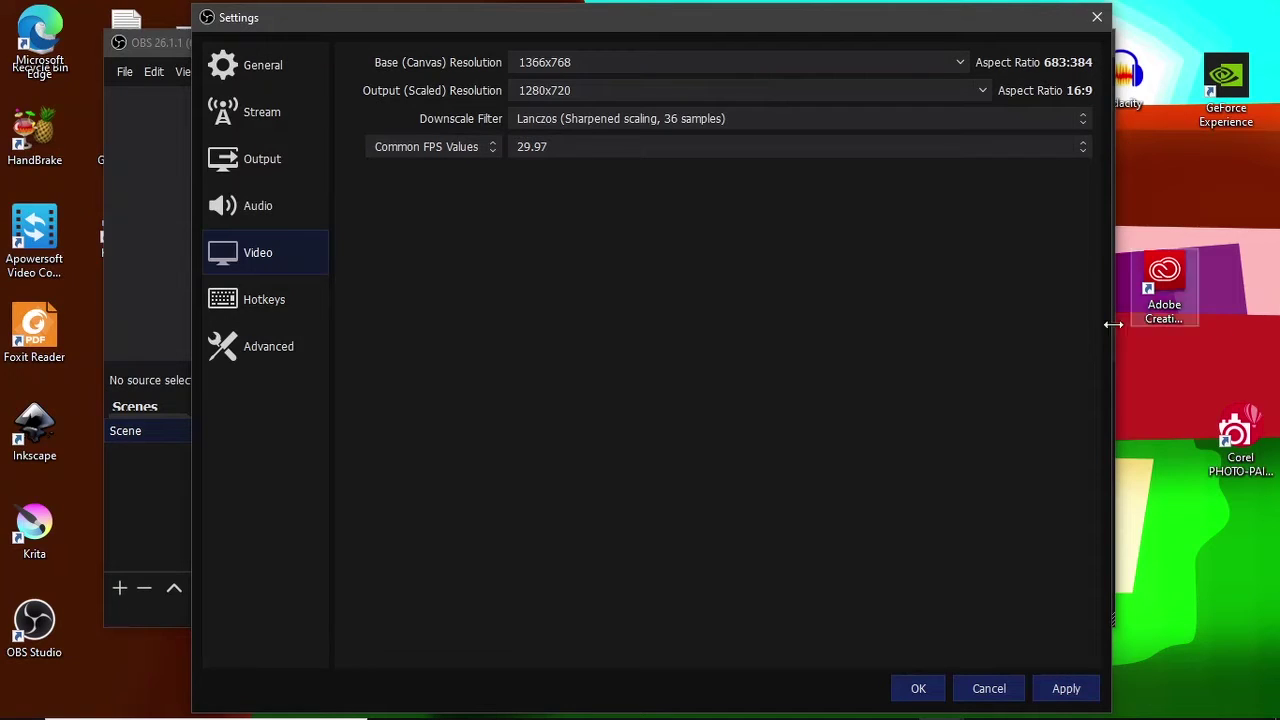
- Review the hotkey assignments, especially those for starting and stopping a recording
{"action": "left_click", "coordinate": [264, 308]}
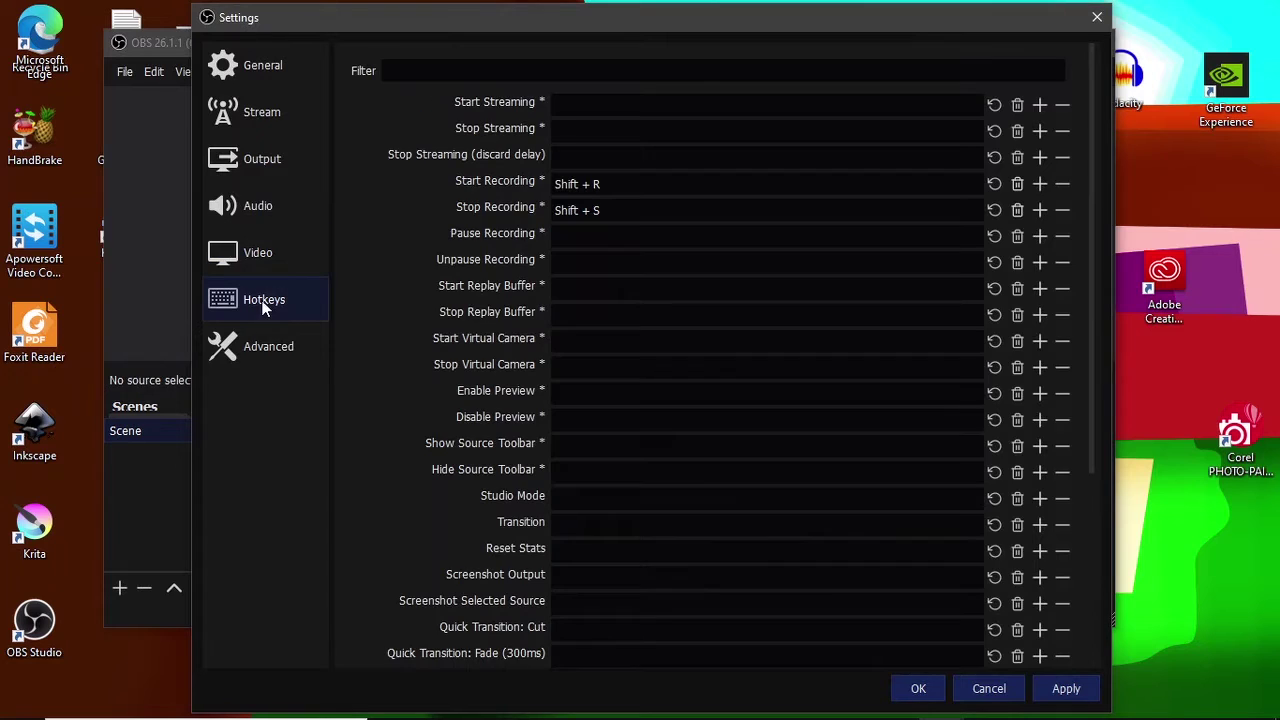
{"action": "scroll", "coordinate": [718, 340], "scroll_direction": "down", "scroll_amount": 1}
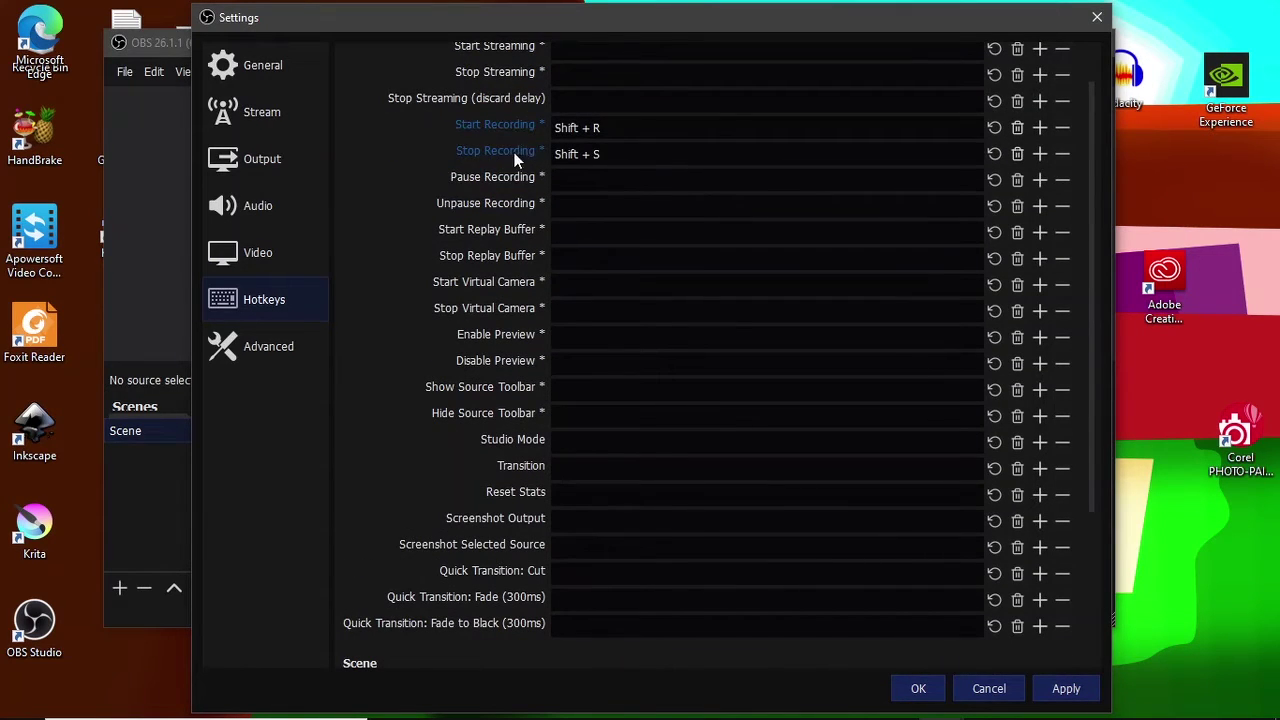
{"action": "scroll", "coordinate": [516, 184], "scroll_direction": "up", "scroll_amount": 1}
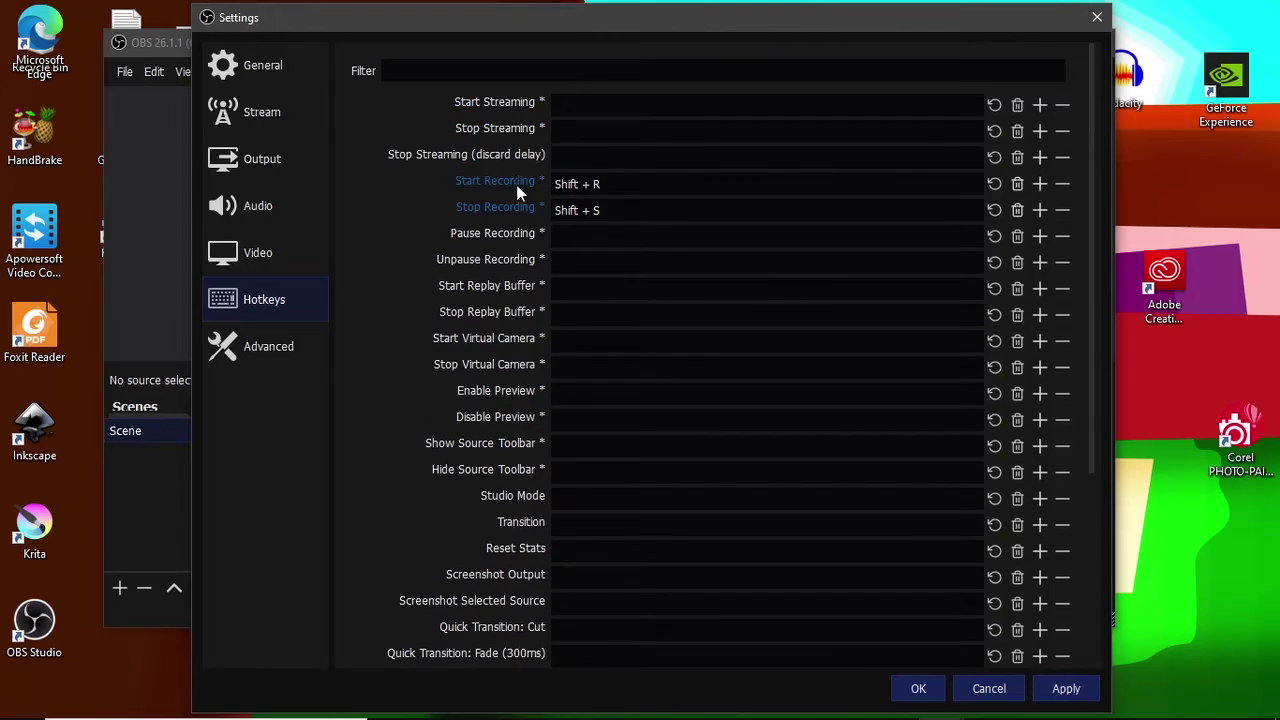
{"action": "scroll", "coordinate": [555, 197], "scroll_direction": "down", "scroll_amount": 1}
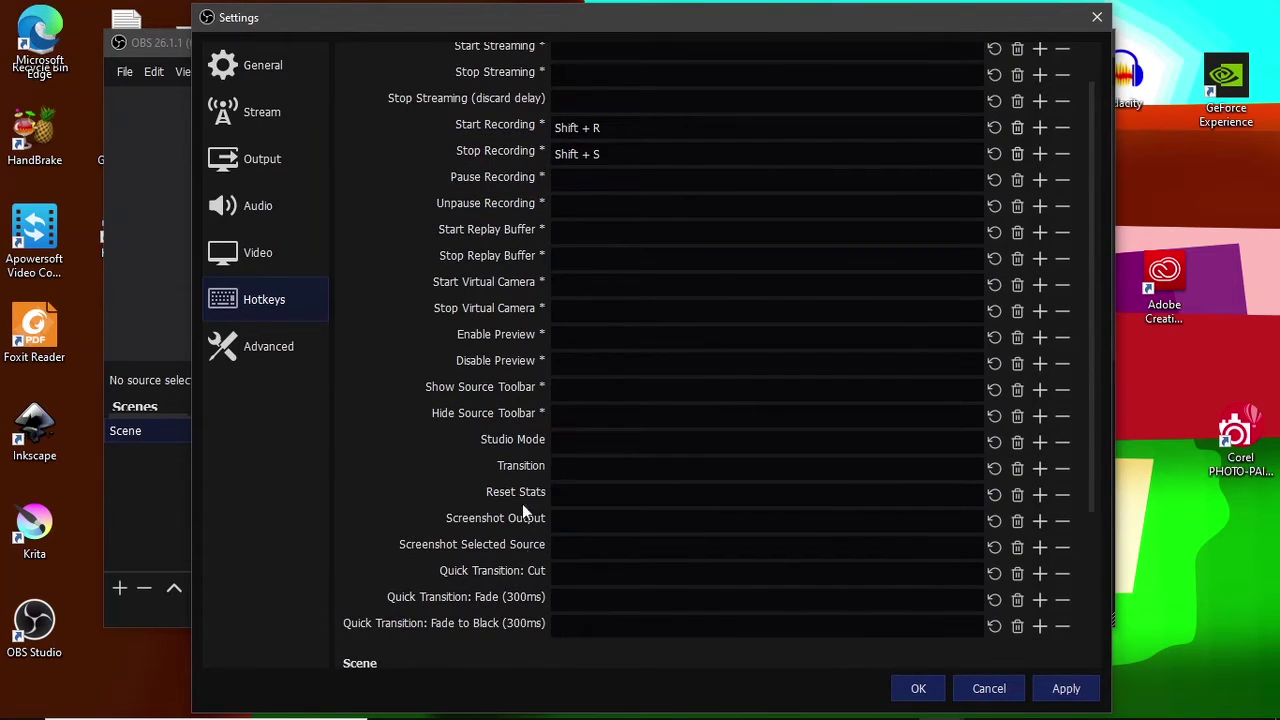
{"action": "scroll", "coordinate": [495, 488], "scroll_direction": "down", "scroll_amount": 3}
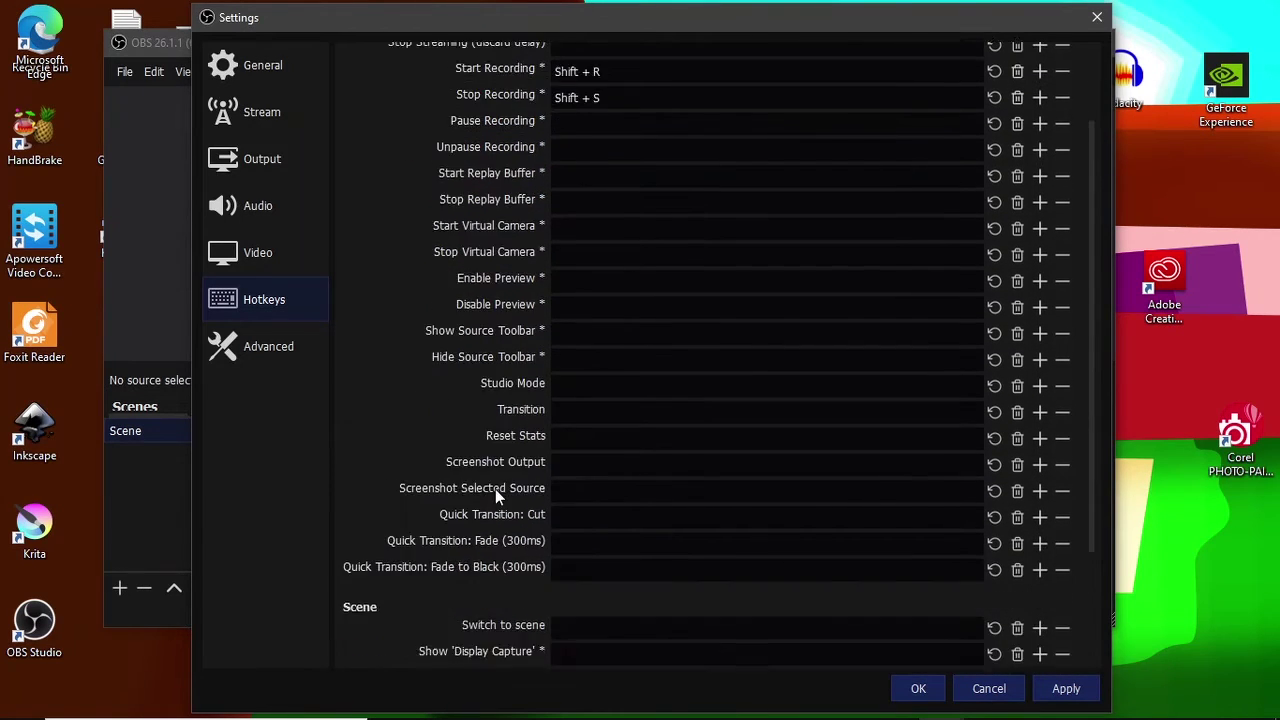
{"action": "scroll", "coordinate": [498, 468], "scroll_direction": "up", "scroll_amount": 5}
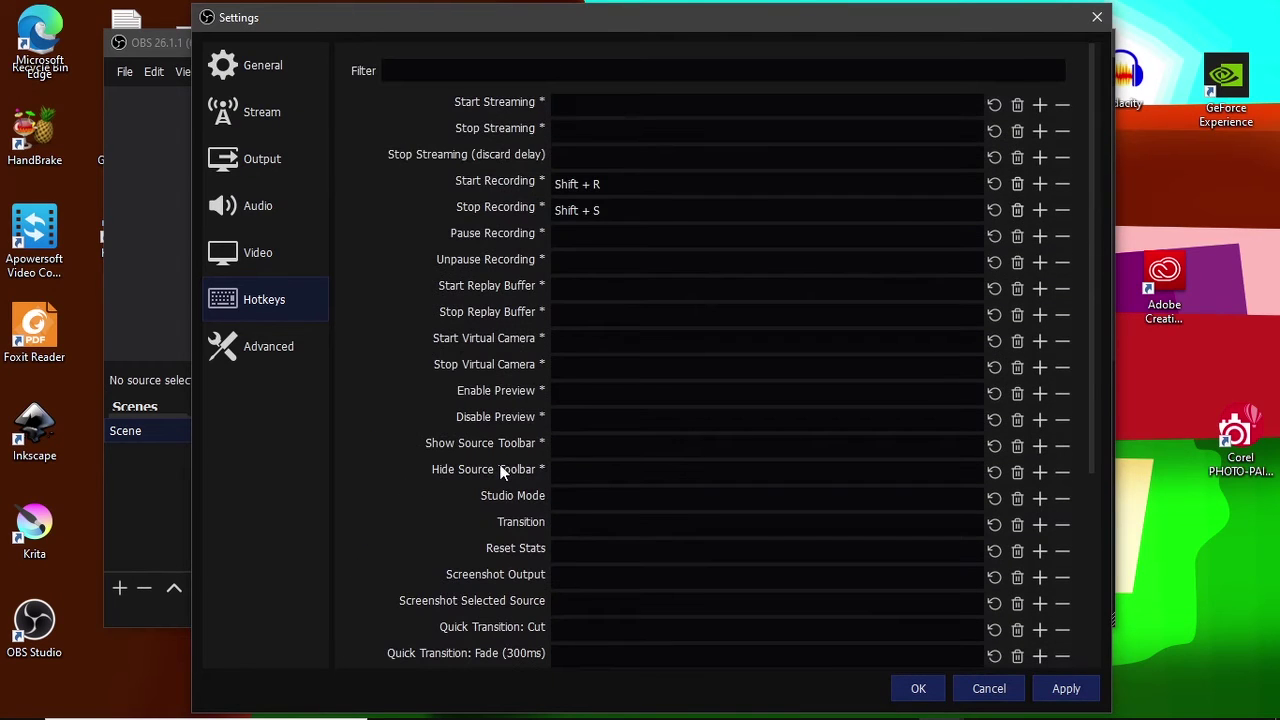
- Examine the Advanced settings, including the process priority and color format choices, and accept the settings
{"action": "left_click", "coordinate": [290, 342]}
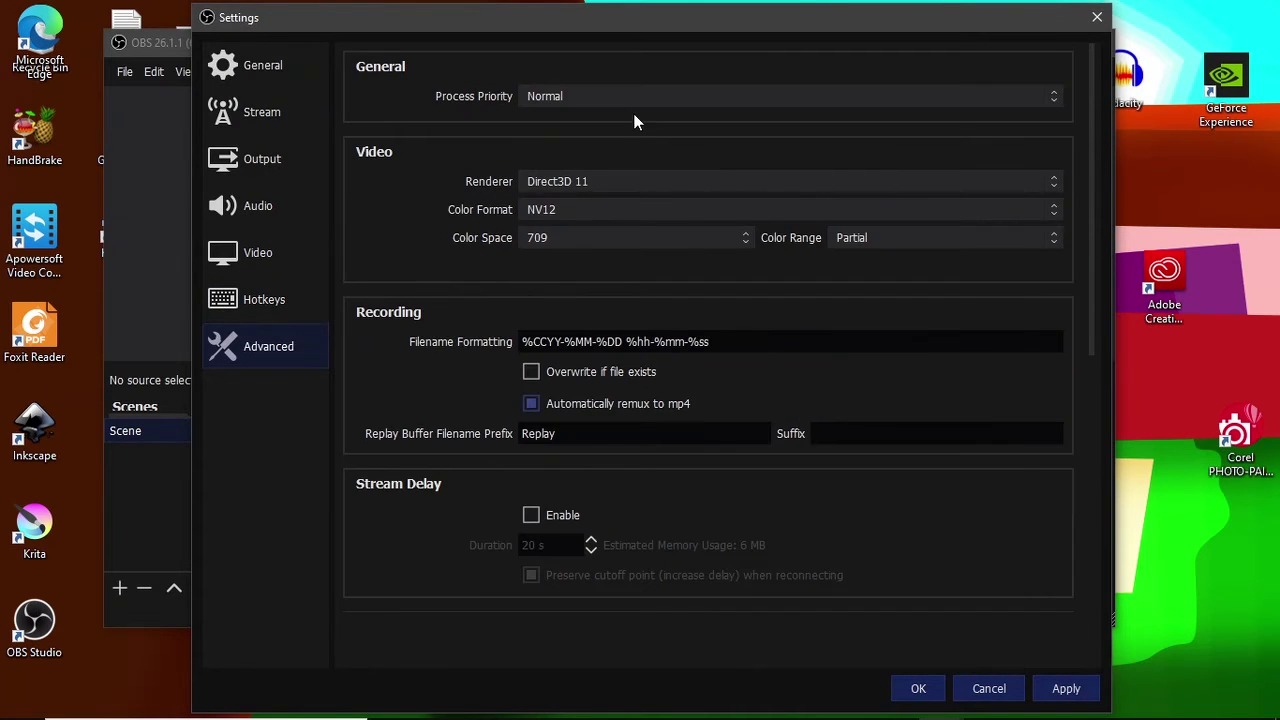
{"action": "left_click", "coordinate": [969, 100]}
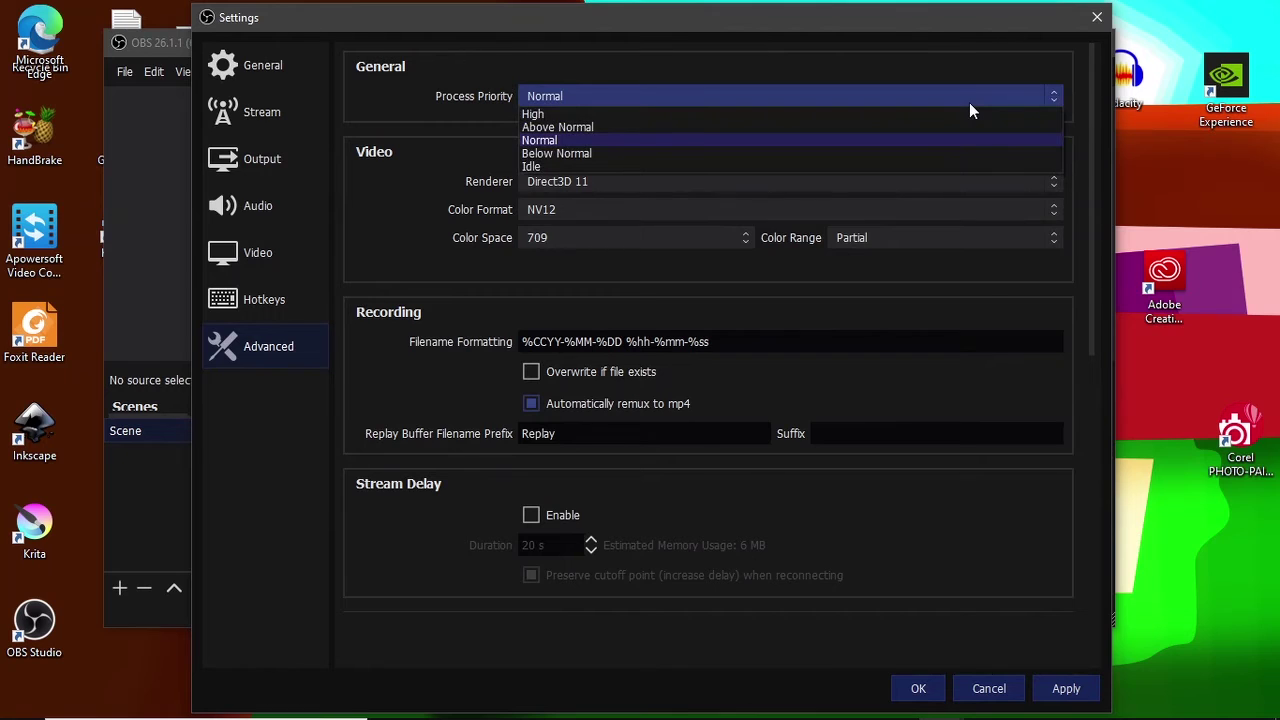
{"action": "left_click", "coordinate": [969, 100]}
{"action": "left_click", "coordinate": [967, 100]}
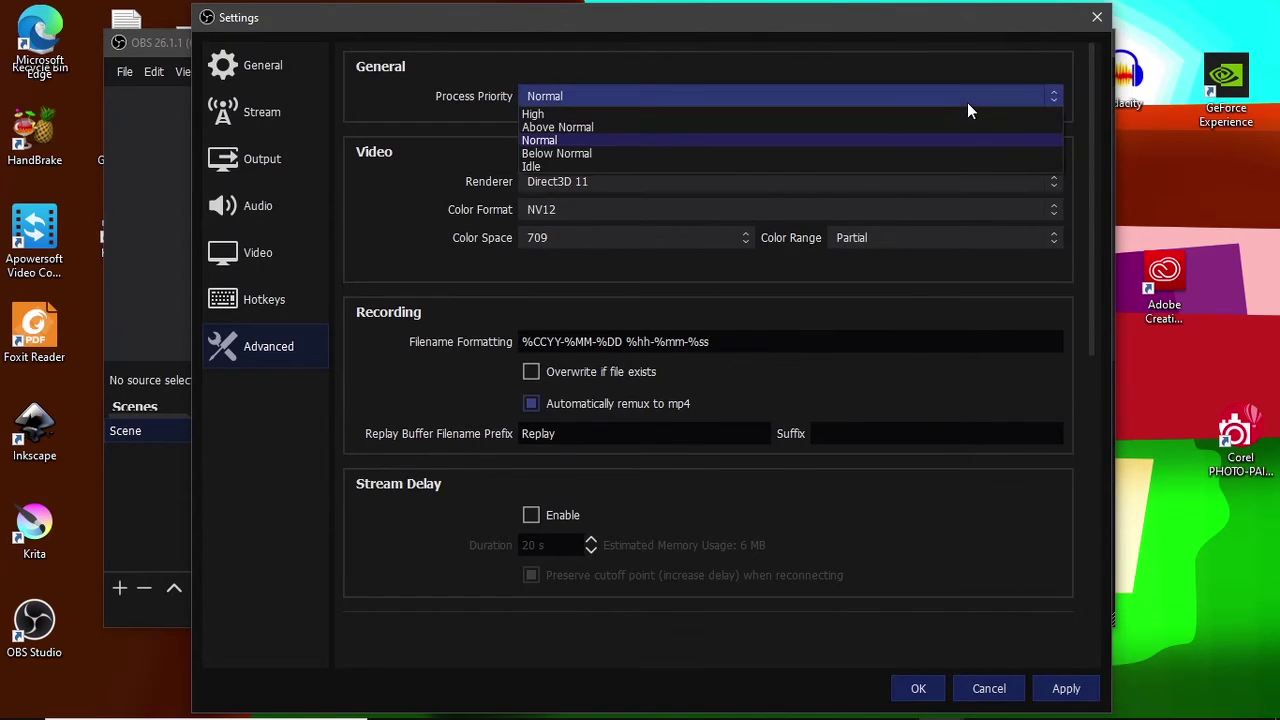
{"action": "left_click", "coordinate": [937, 147]}
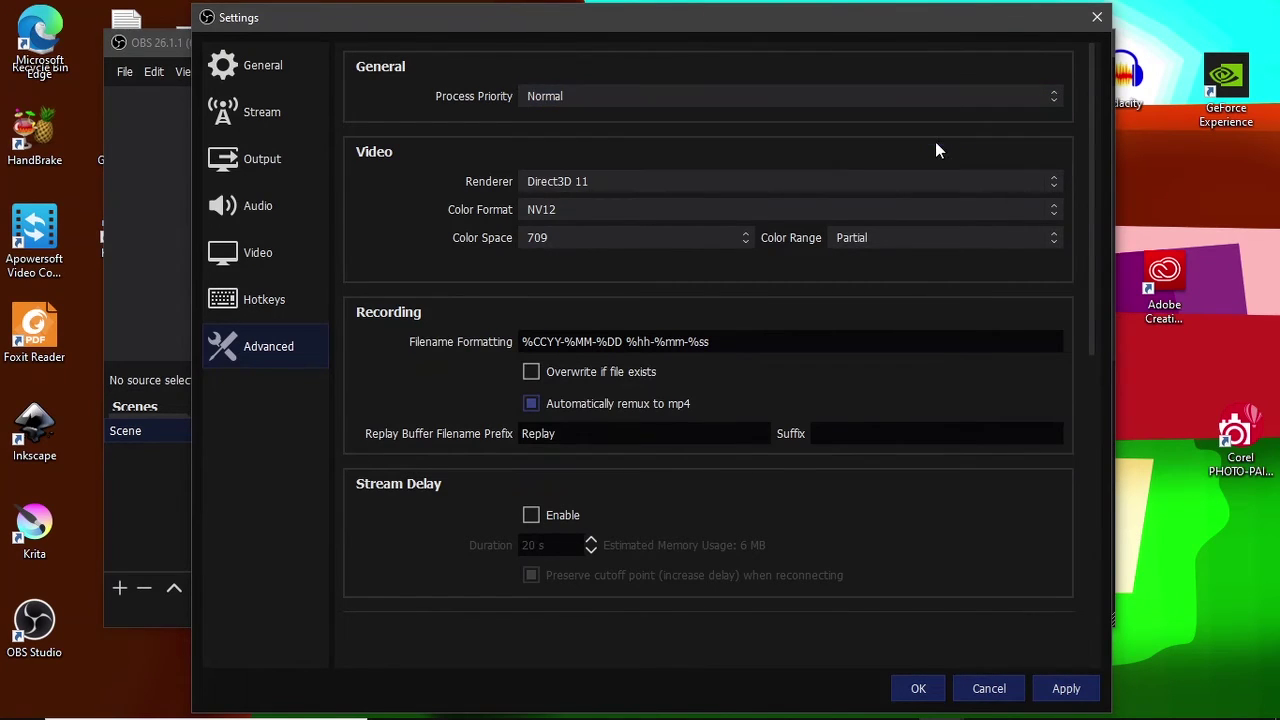
{"action": "left_click", "coordinate": [814, 210]}
{"action": "left_click", "coordinate": [814, 210]}
{"action": "mouse_move", "coordinate": [673, 330]}
{"action": "left_click", "coordinate": [916, 690]}
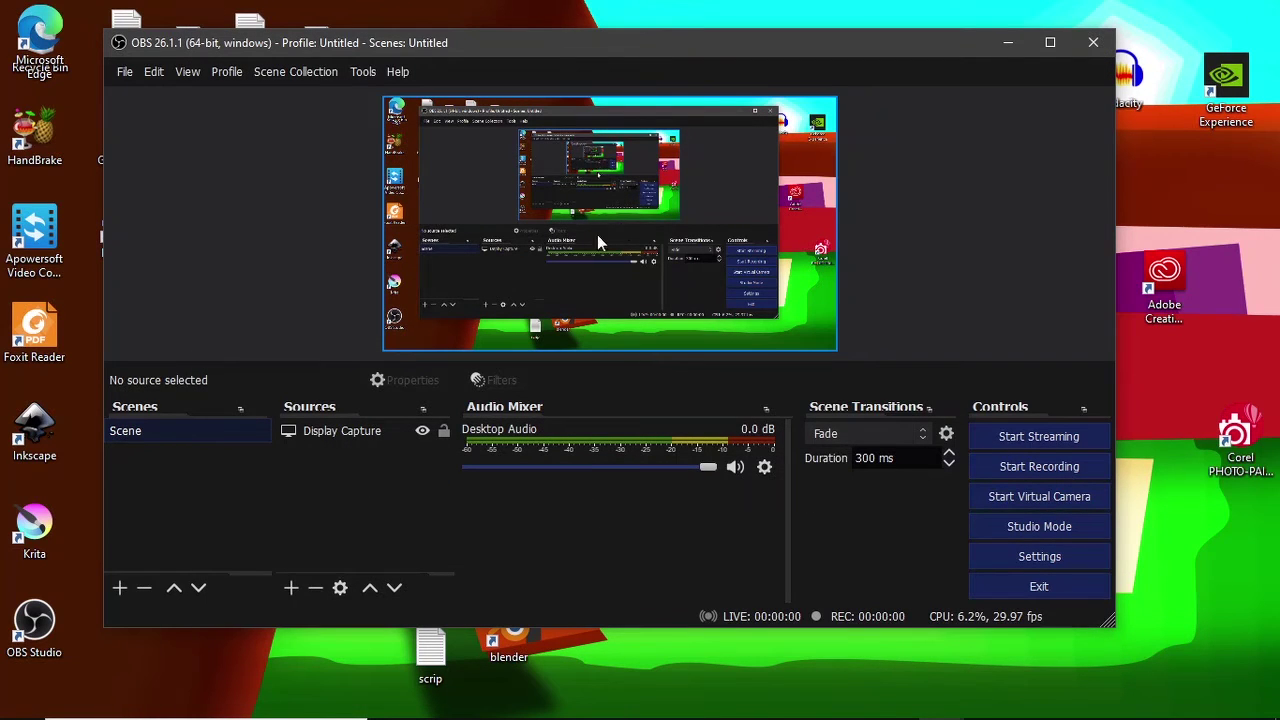
- Move the OBS window lower on the desktop and select the Display Capture source in the preview
{"action": "left_click_drag", "start_coordinate": [548, 51], "coordinate": [617, 134]}
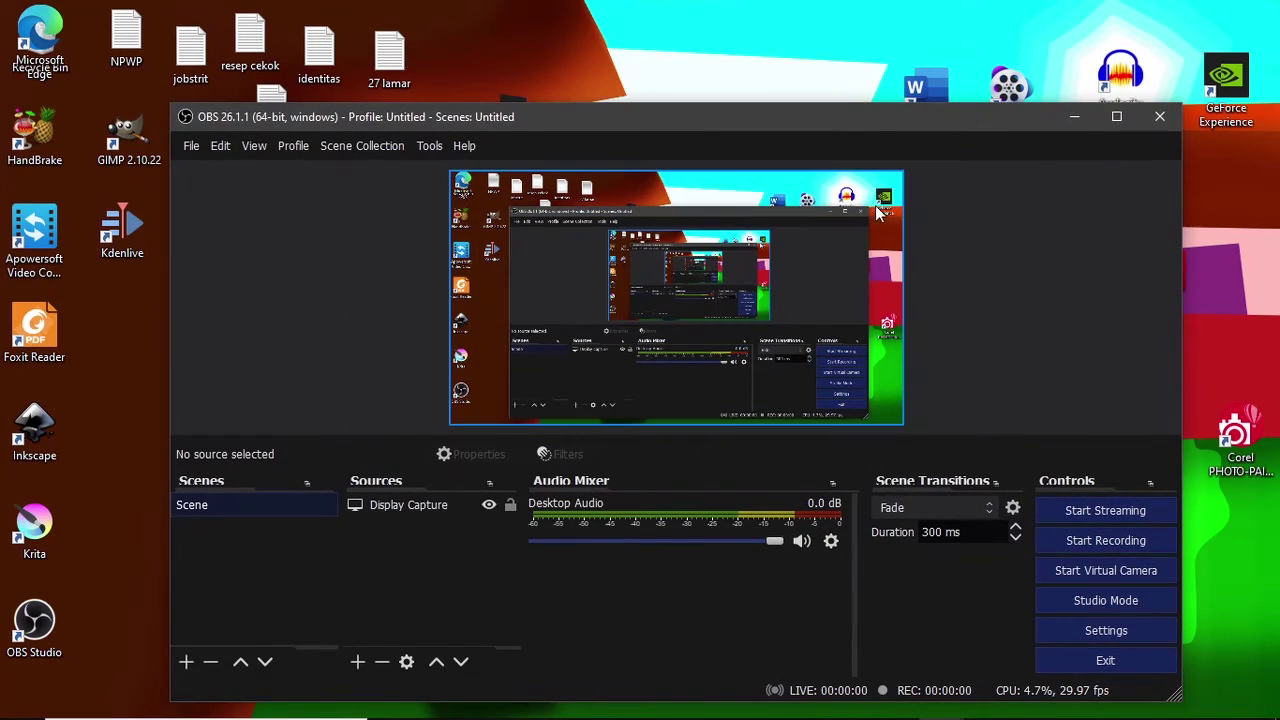
{"action": "left_click", "coordinate": [882, 198]}
{"action": "mouse_move", "coordinate": [882, 198]}
{"action": "left_mouse_down"}
{"action": "mouse_move", "coordinate": [834, 209]}
{"action": "mouse_move", "coordinate": [755, 258]}
{"action": "mouse_move", "coordinate": [715, 217]}
{"action": "mouse_move", "coordinate": [643, 190]}
{"action": "mouse_move", "coordinate": [943, 209]}
{"action": "mouse_move", "coordinate": [873, 197]}
{"action": "left_mouse_up"}
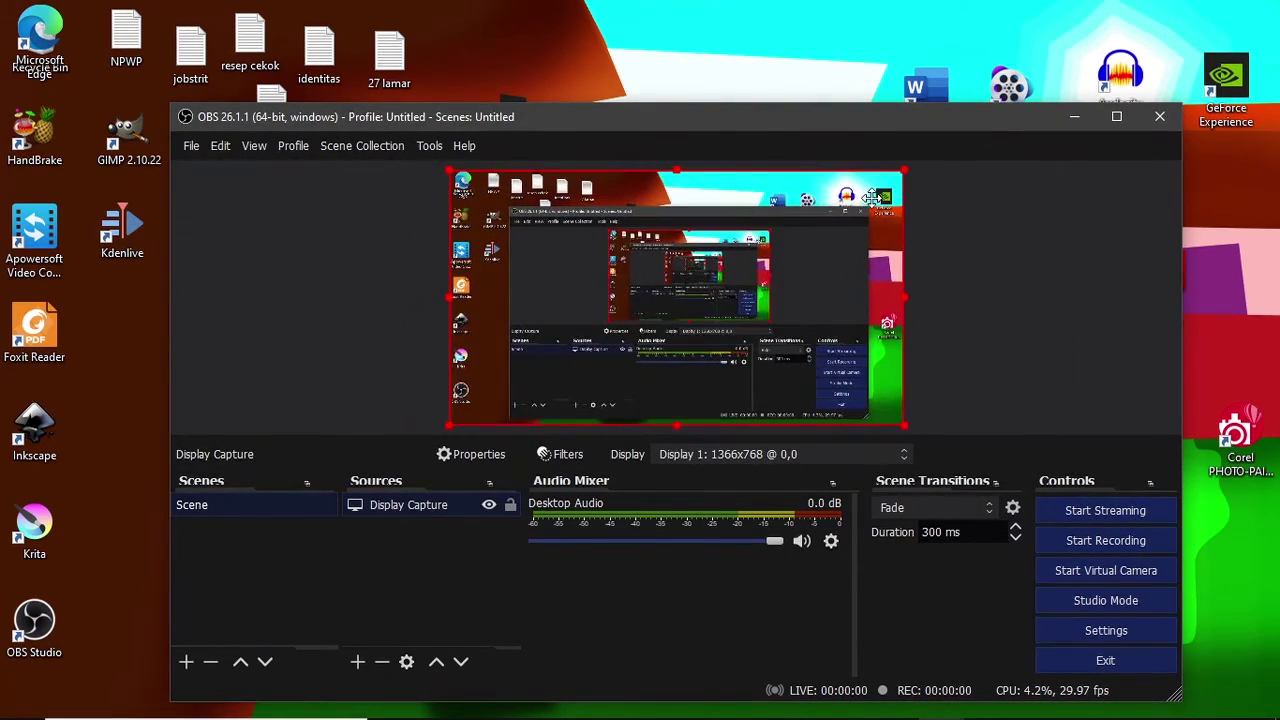
- Deselect the Display Capture source and move the OBS window up close to the upper edge of the desktop
{"action": "left_click", "coordinate": [954, 217]}
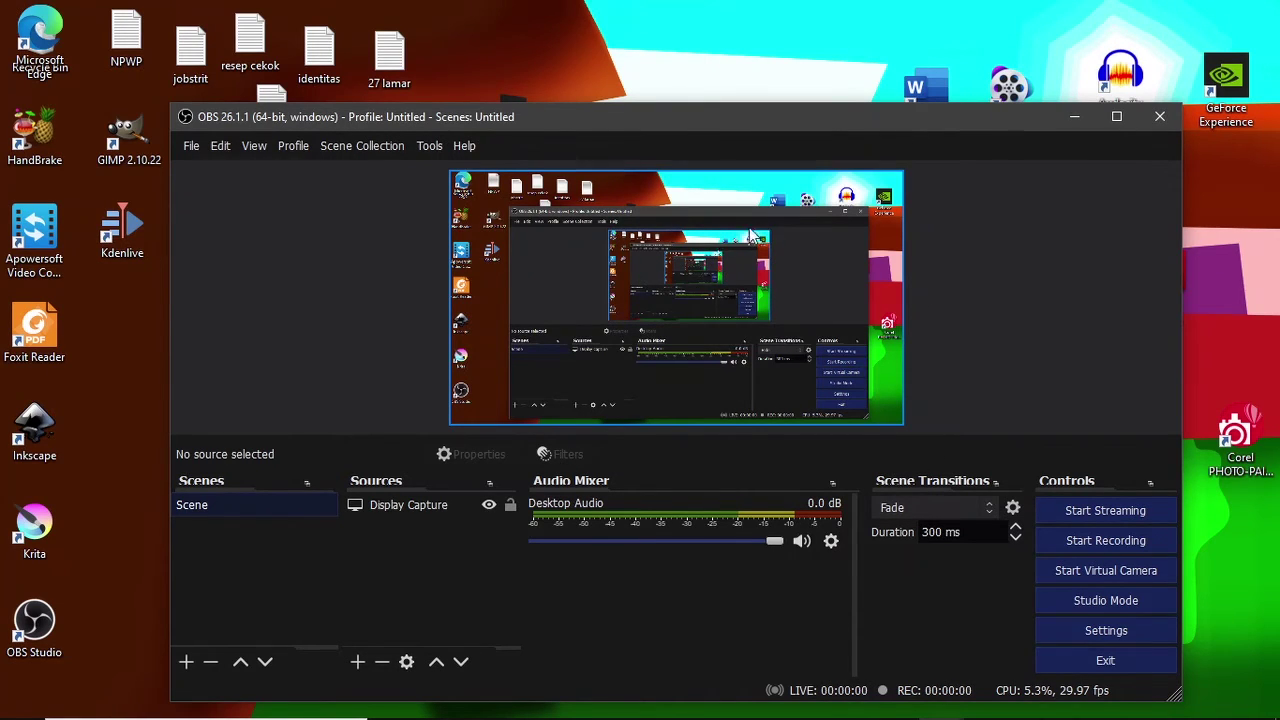
{"action": "left_click_drag", "start_coordinate": [983, 124], "coordinate": [938, 40]}
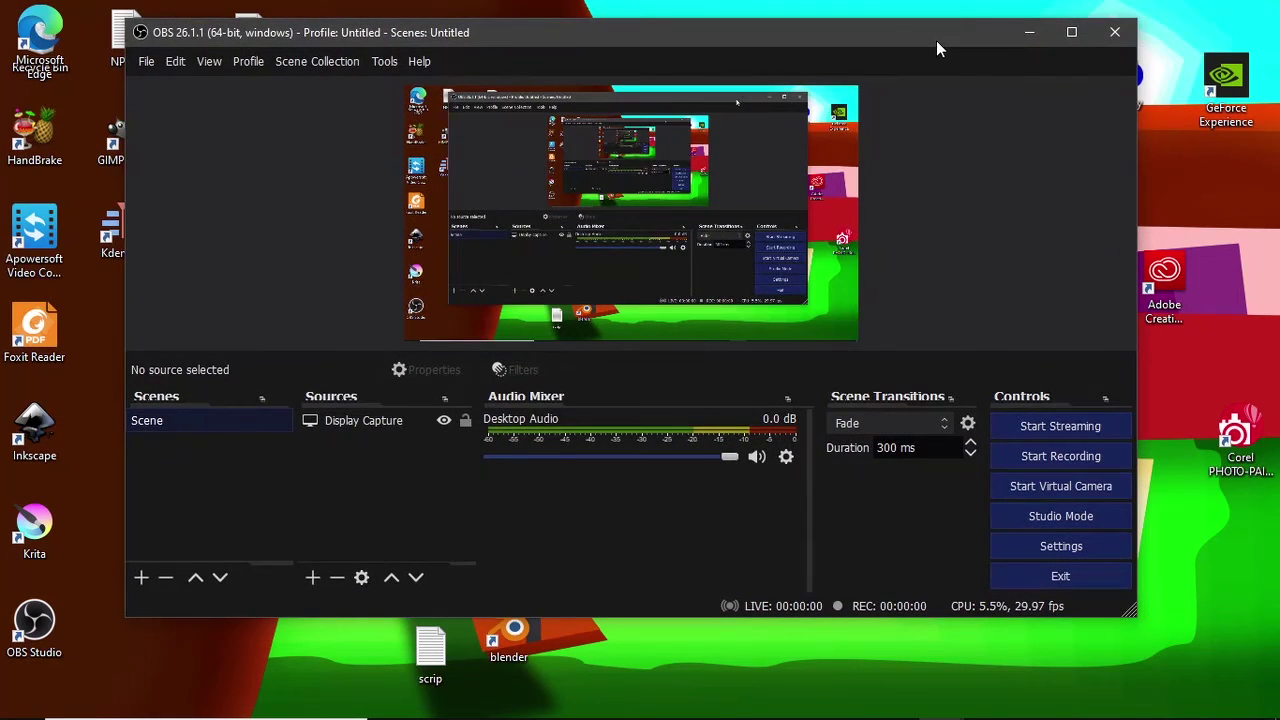
- Compare the Studio Mode layout of preview and program views with the standard single preview, ending in the standard view
{"action": "left_click", "coordinate": [1102, 518]}
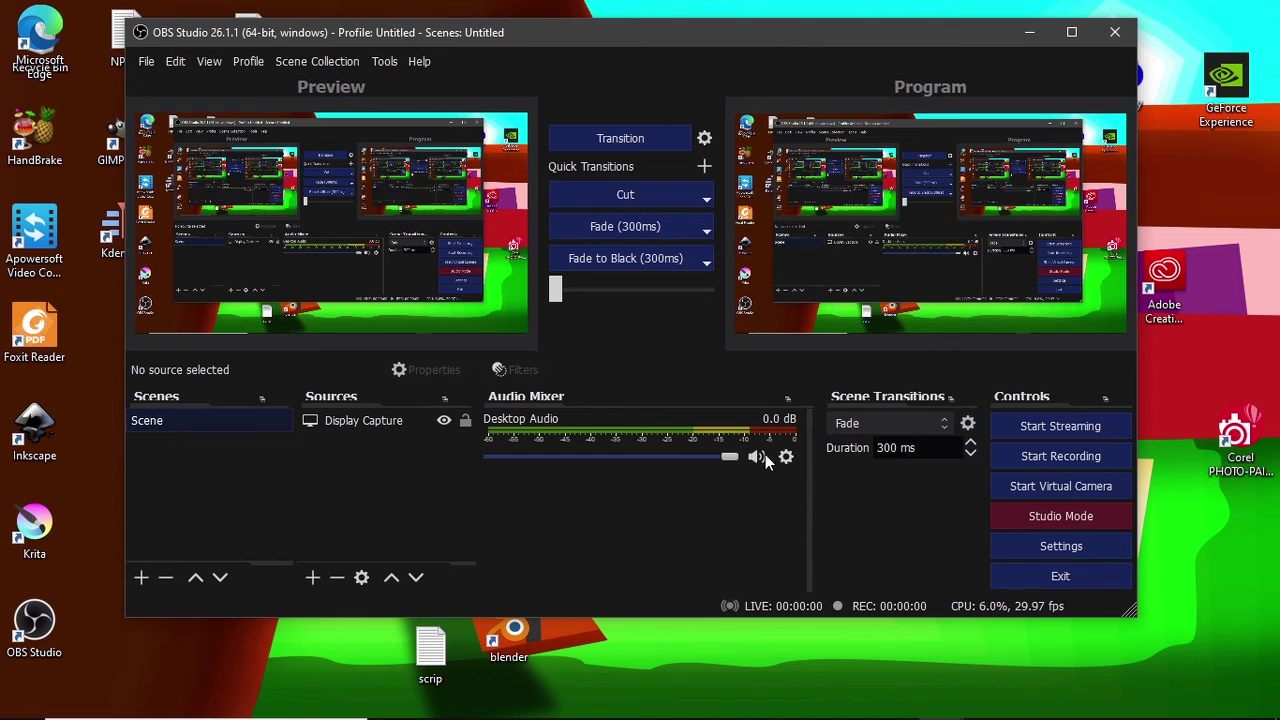
{"action": "left_click", "coordinate": [1059, 516]}
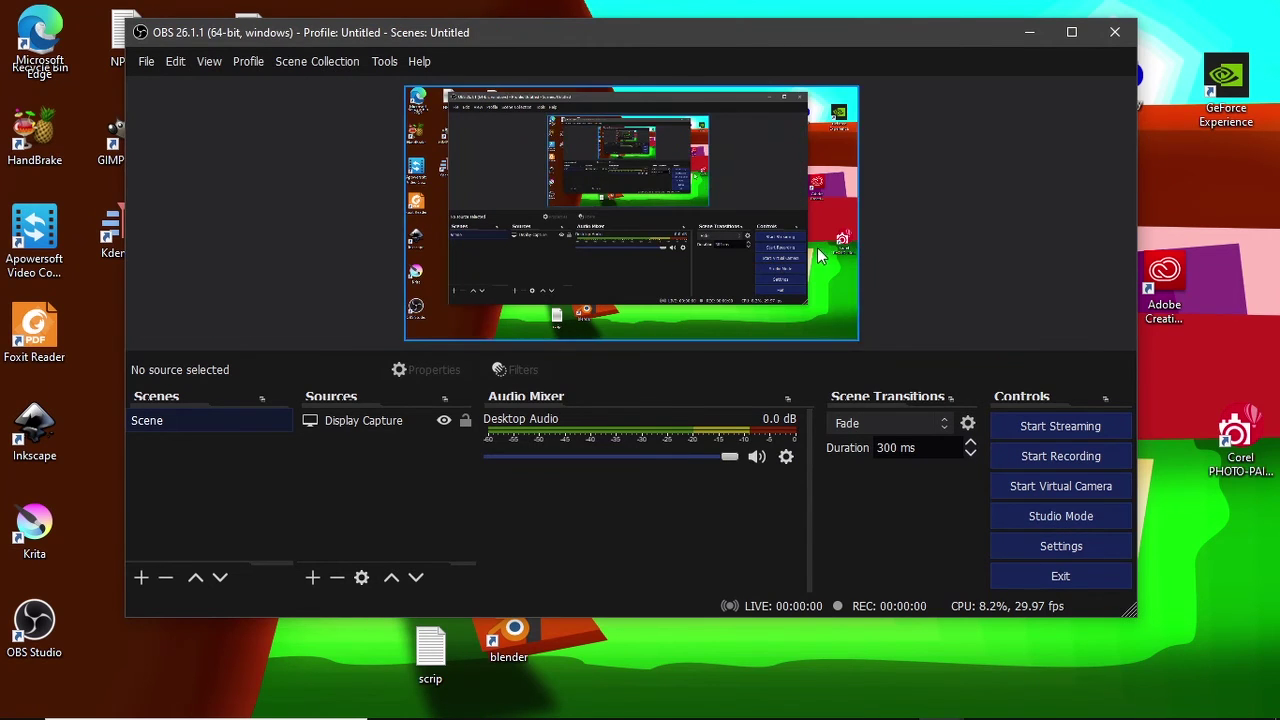
{"action": "left_click", "coordinate": [1095, 520]}
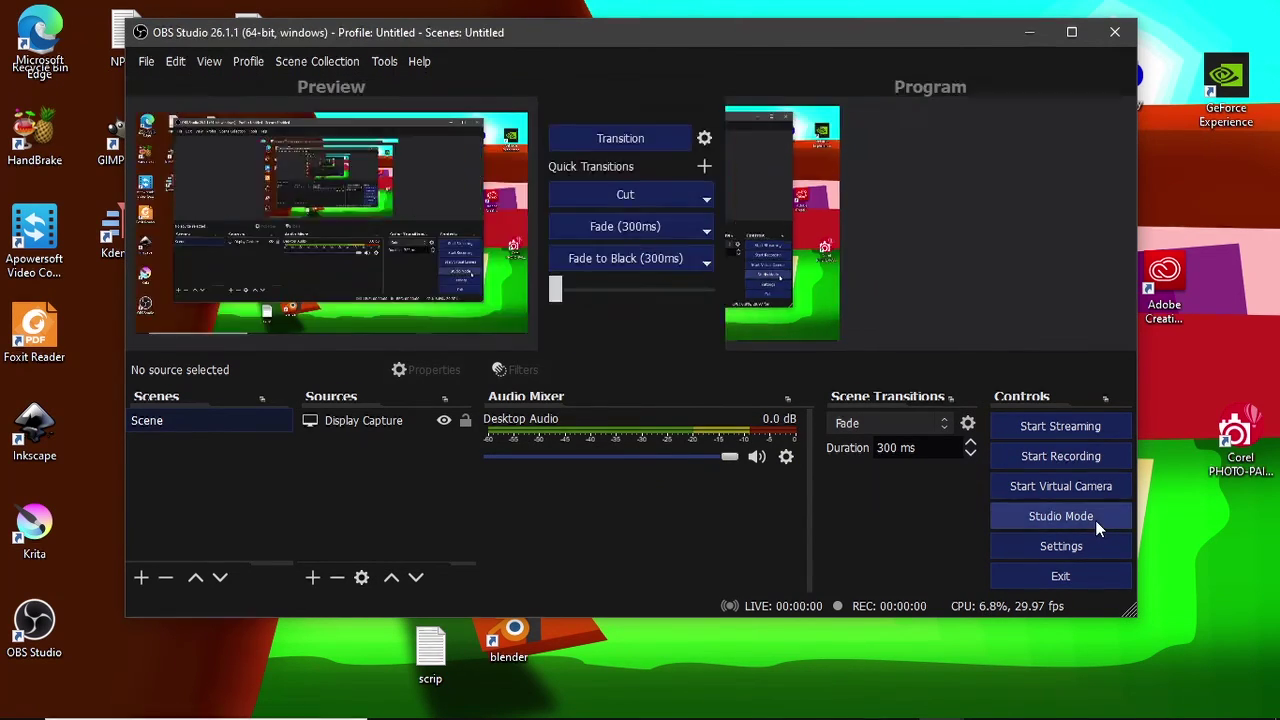
{"action": "left_click", "coordinate": [1095, 520]}
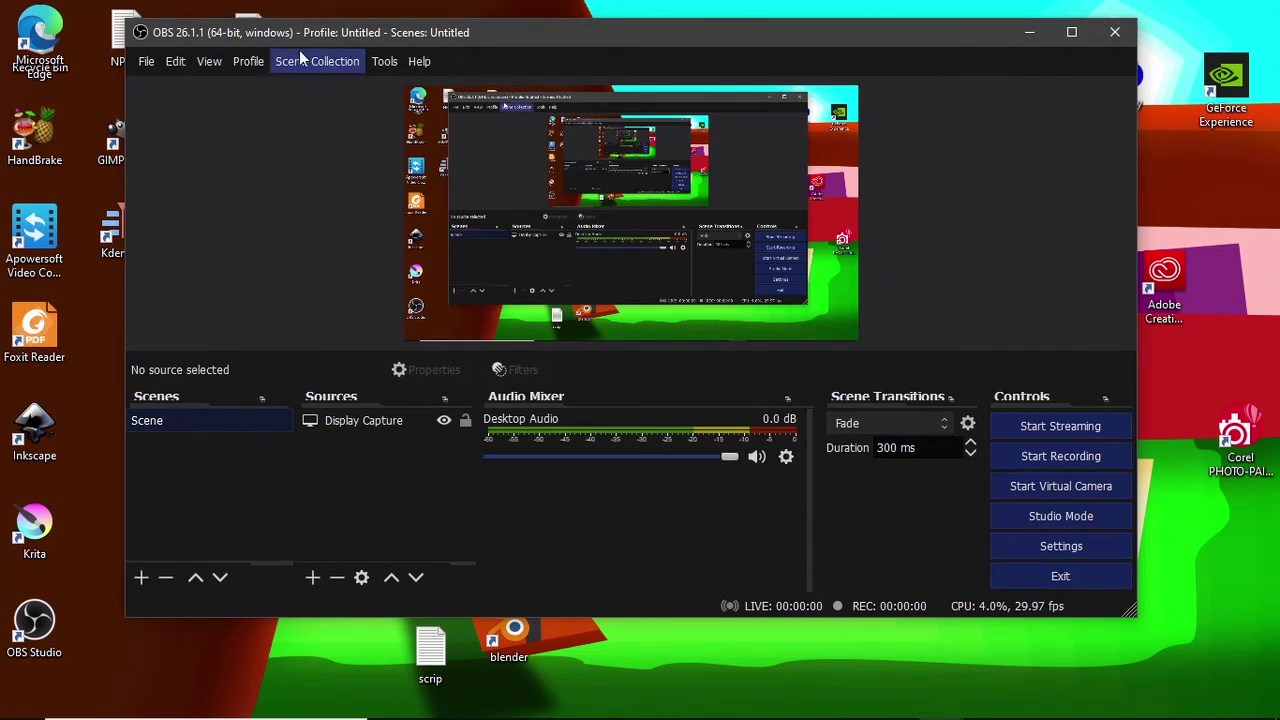
{"action": "left_click", "coordinate": [252, 62]}
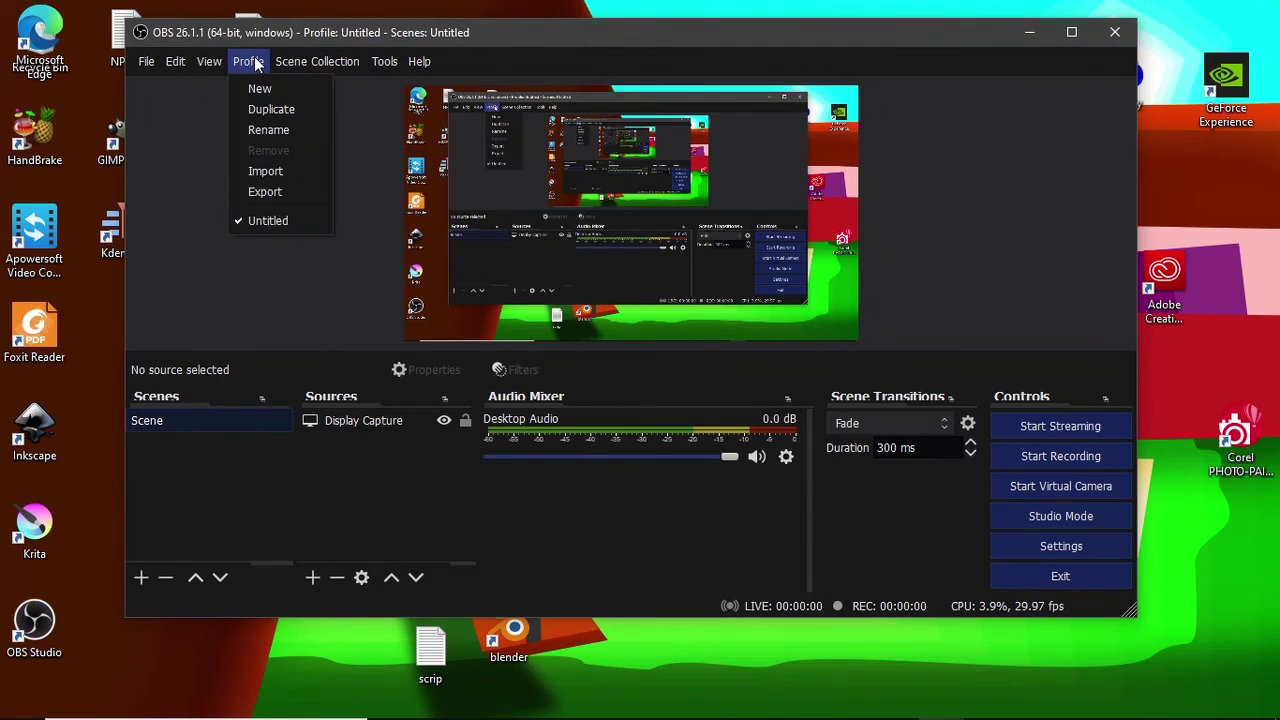
{"action": "mouse_move", "coordinate": [205, 62]}
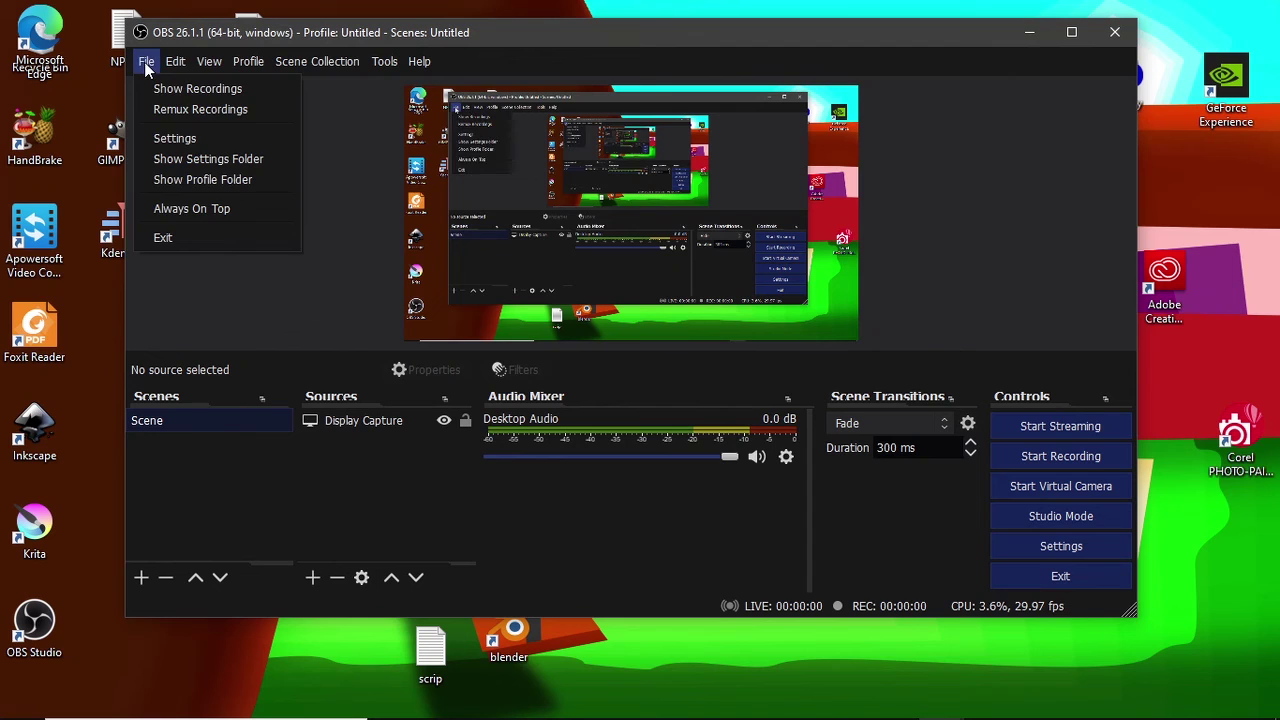
{"action": "mouse_move", "coordinate": [398, 66]}
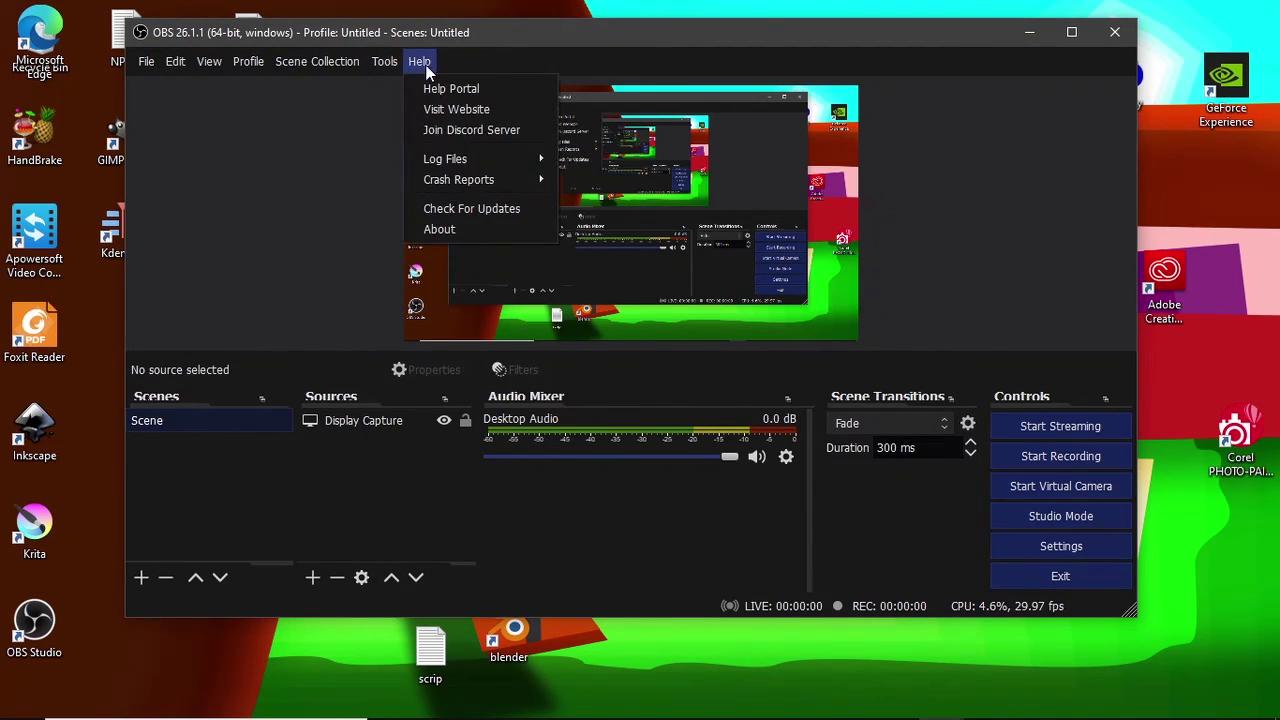
{"action": "left_click", "coordinate": [892, 191]}
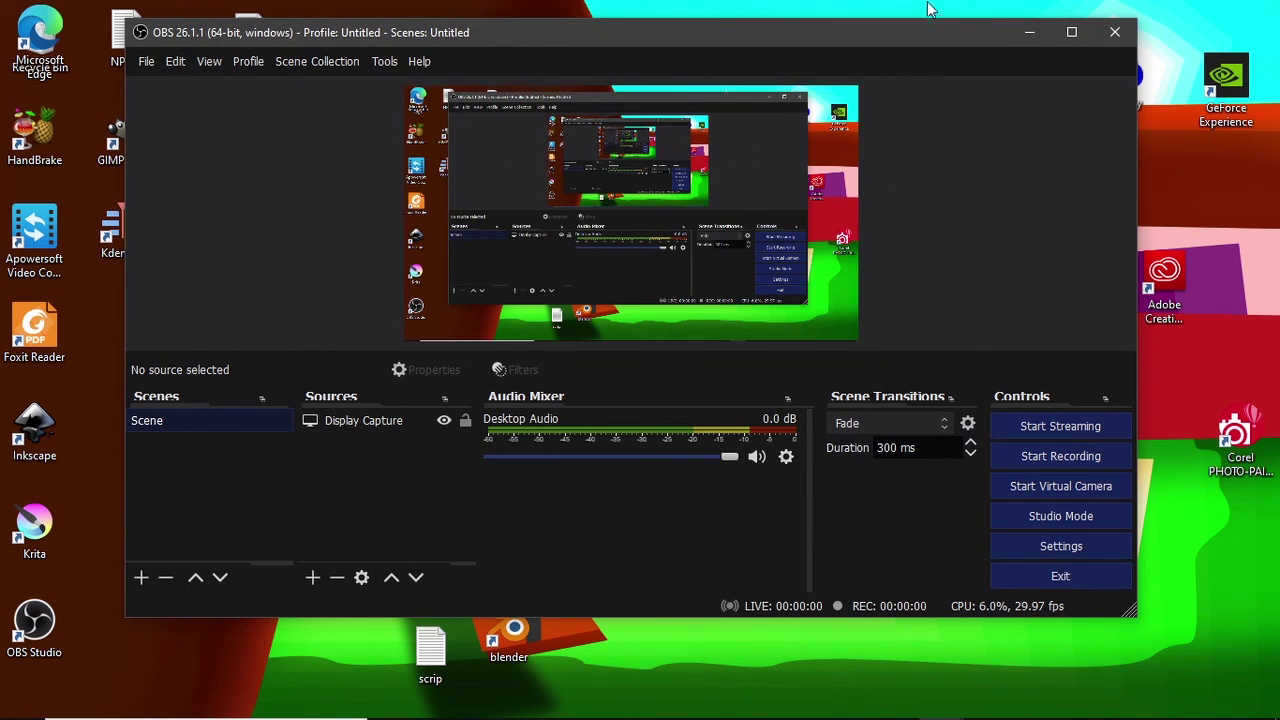
- Close the demonstrated OBS window and bring up the other OBS window that is running the recording
{"action": "left_click", "coordinate": [1128, 31]}
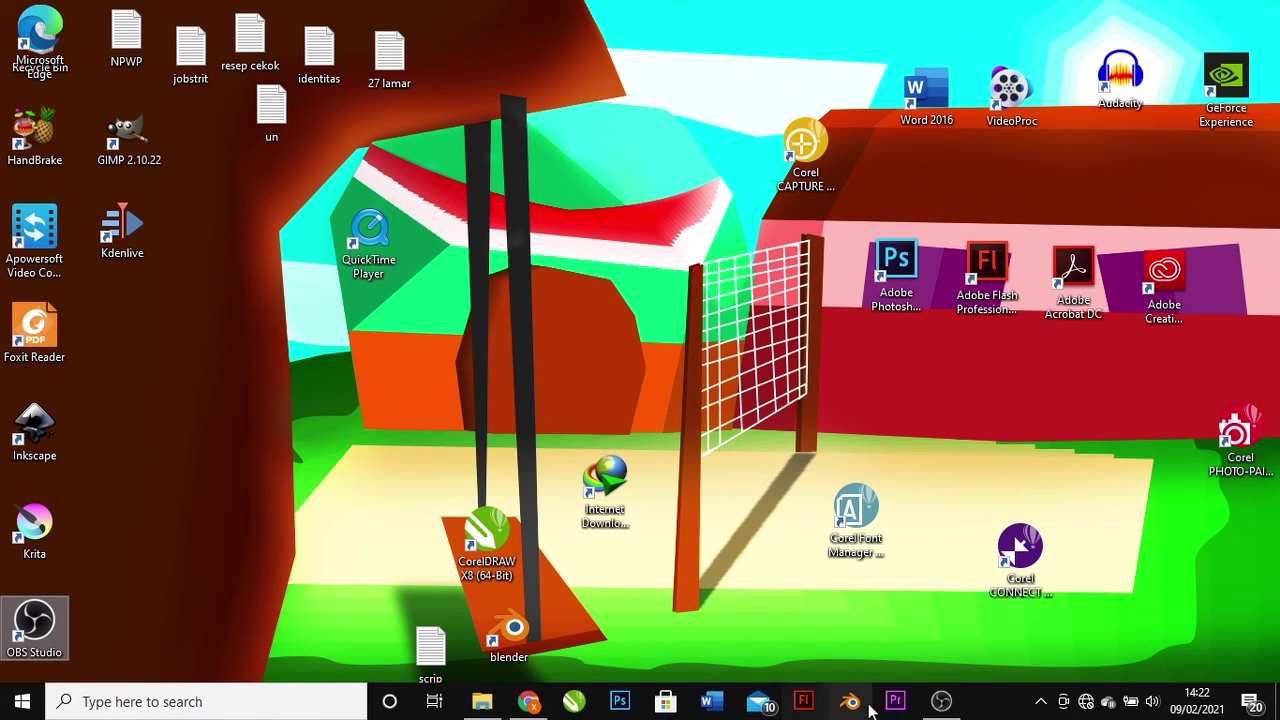
{"action": "left_click", "coordinate": [940, 704]}
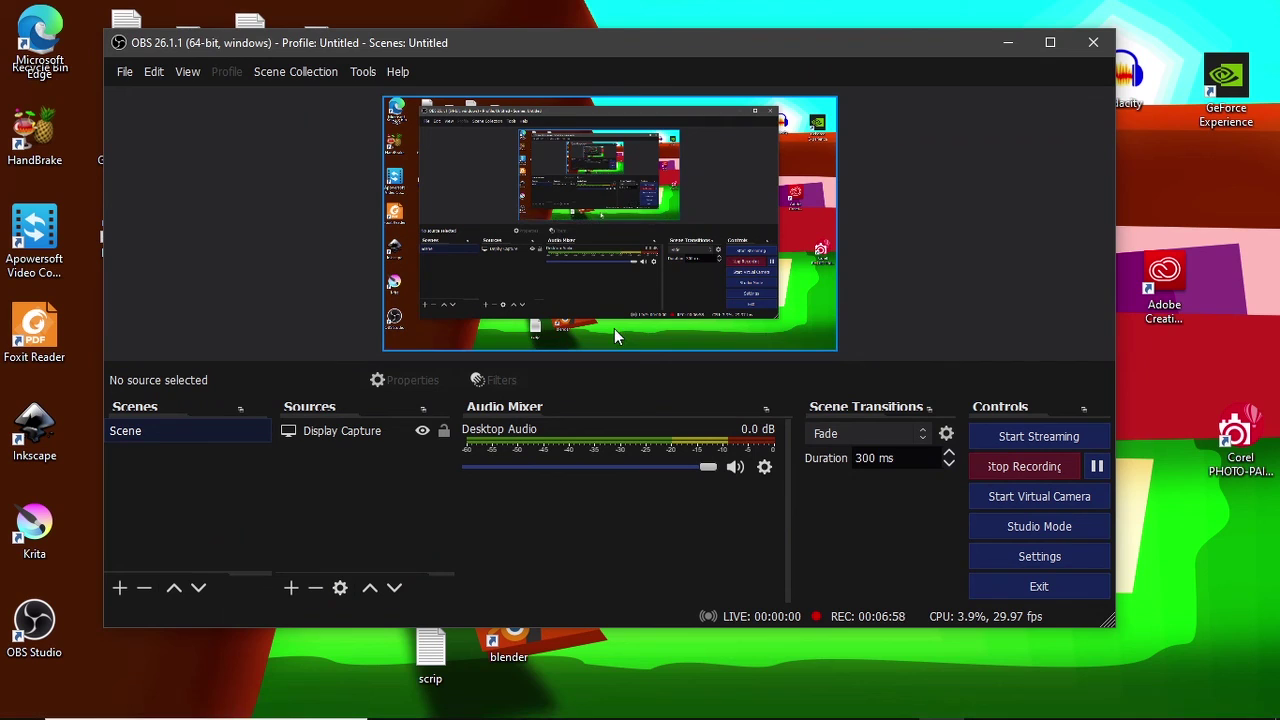